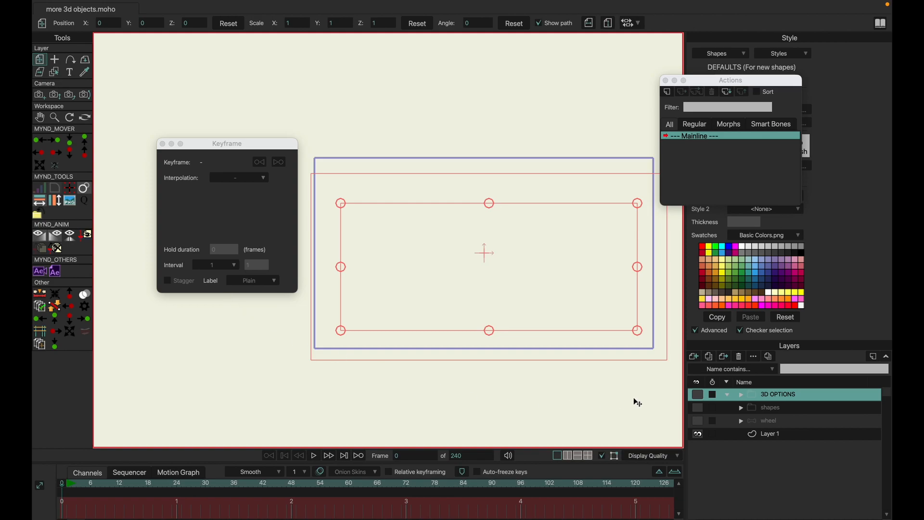
Make the 3D OPTIONS group visible, expand it, and move the Keyframe window clear of the artwork
left_click(698, 395)
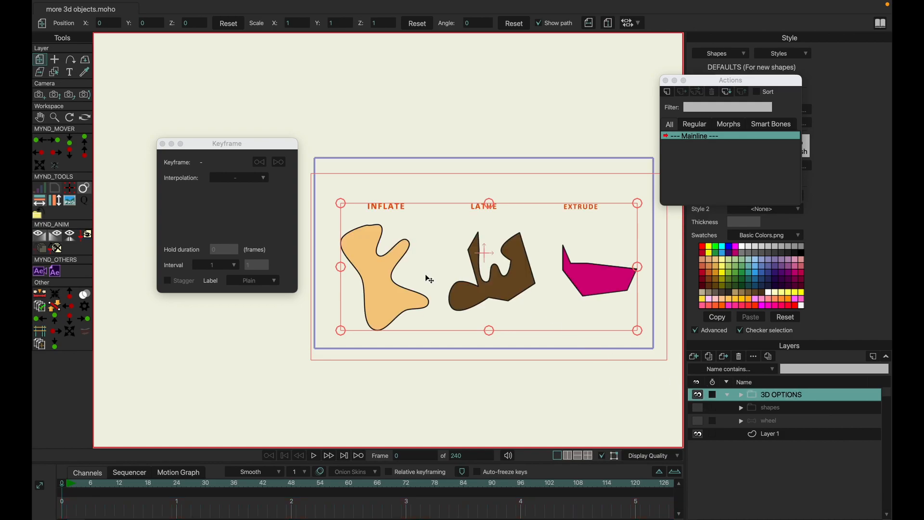
scroll(469, 277, "up", 3)
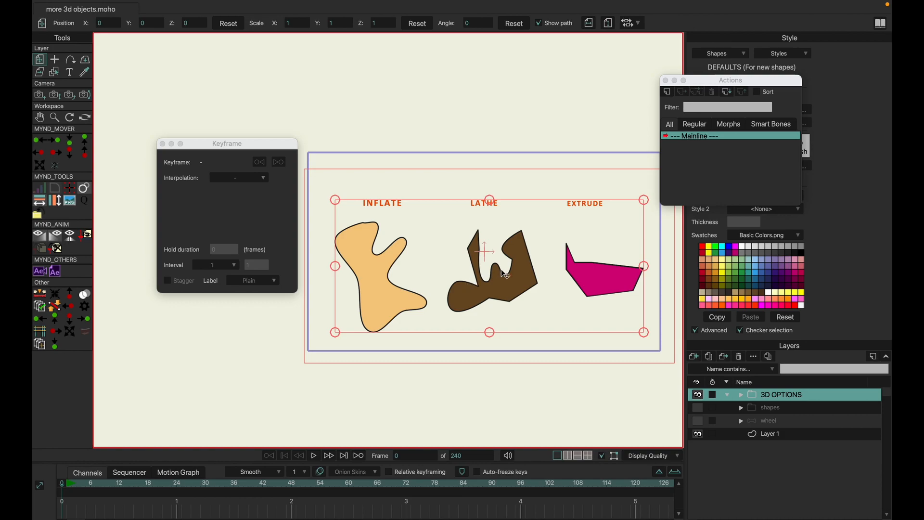
left_click_drag(269, 143, 210, 151)
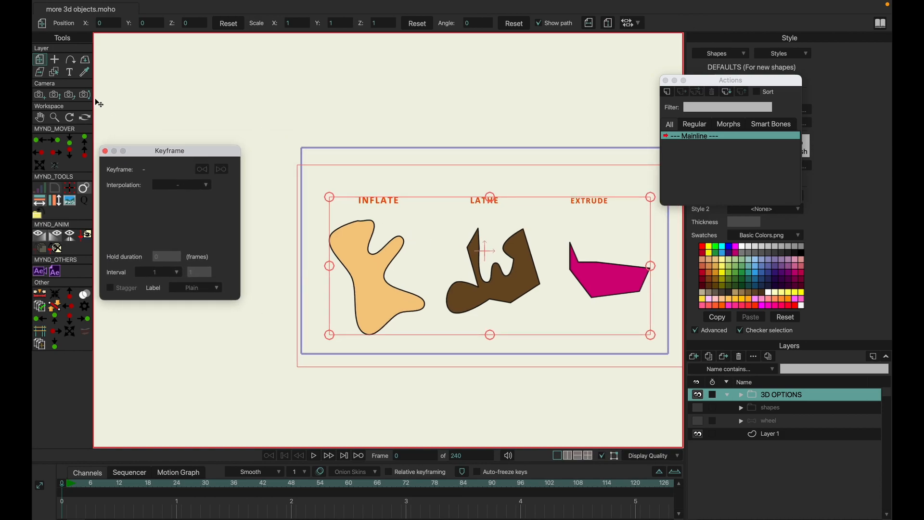
left_click(740, 395)
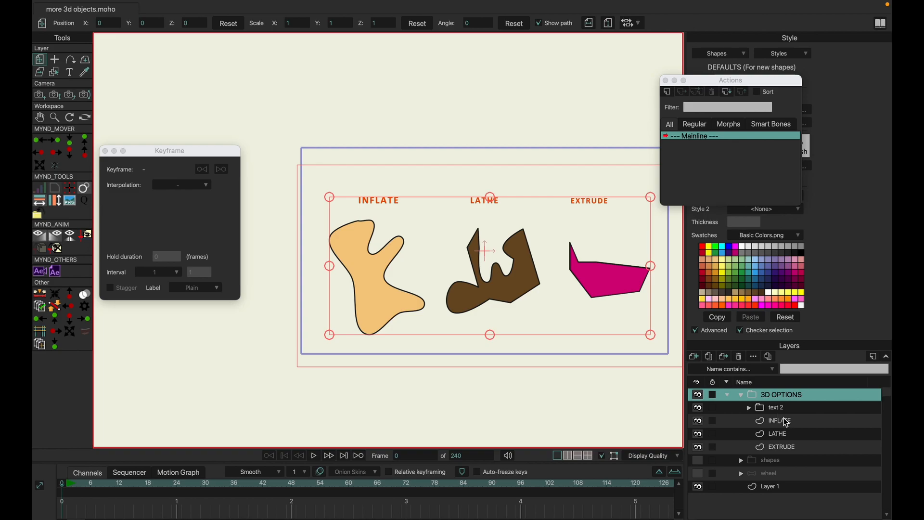
On the INFLATE layer, draw a closed oval beside the orange shape and delete it
left_click(777, 422)
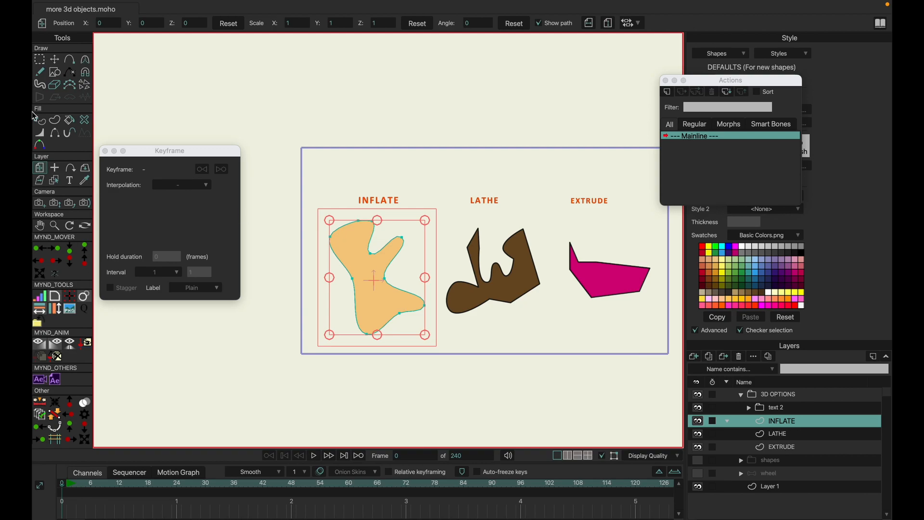
left_click(54, 59)
left_click(41, 121)
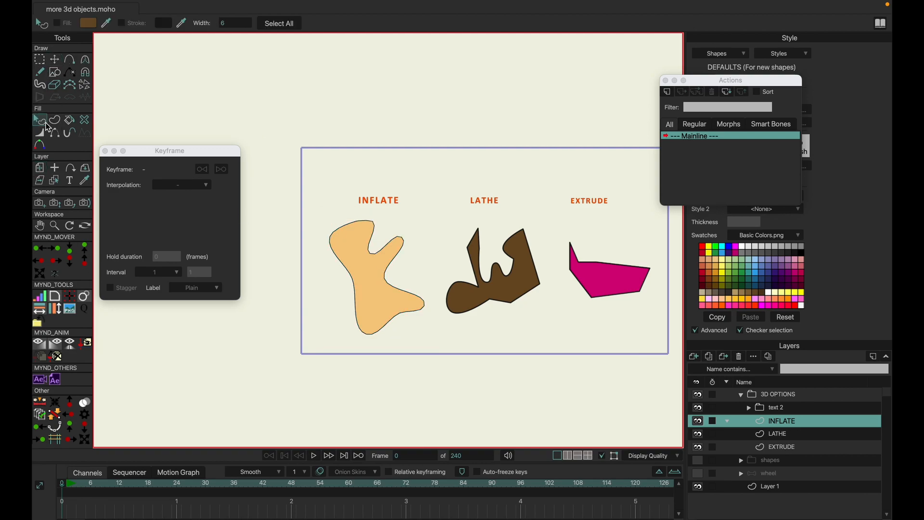
left_click(70, 59)
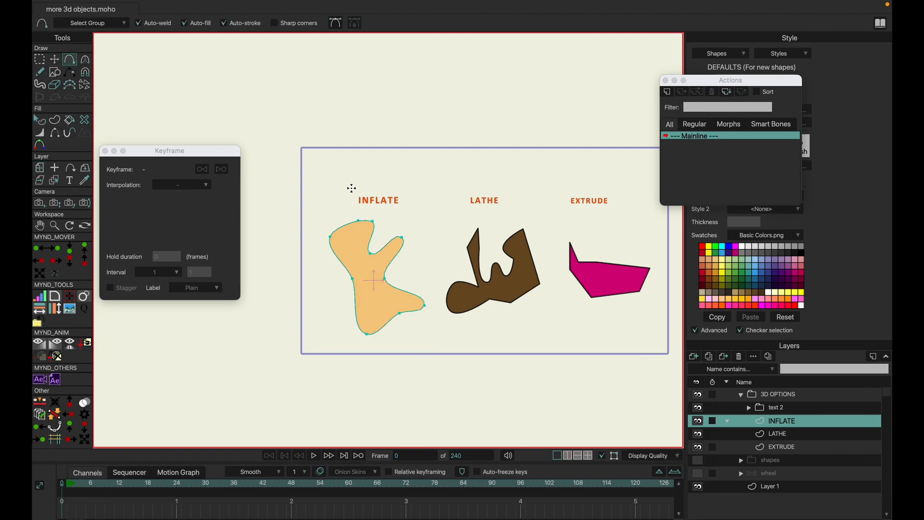
mouse_move(302, 268)
left_mouse_down()
mouse_move(261, 318)
mouse_move(287, 365)
mouse_move(312, 341)
left_mouse_up()
mouse_move(318, 334)
left_mouse_down()
mouse_move(317, 298)
mouse_move(300, 267)
left_mouse_up()
left_click(54, 59)
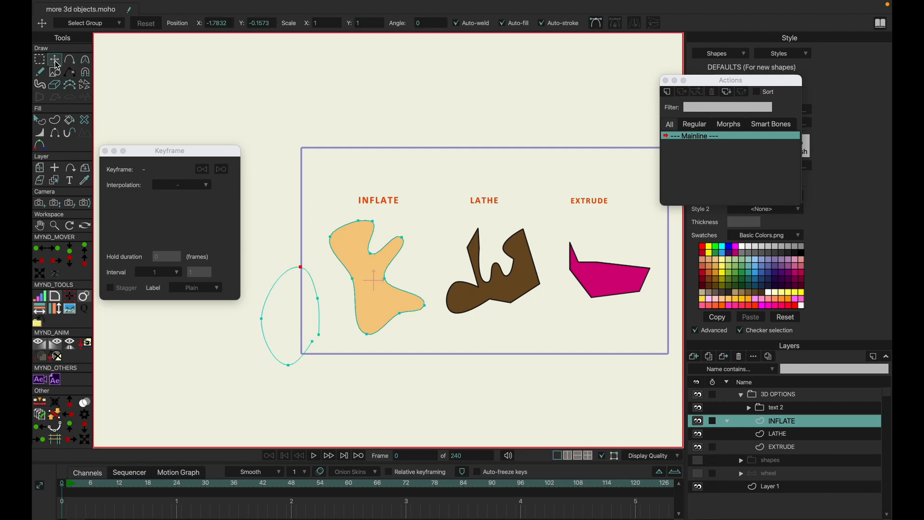
left_click_drag(318, 332, 311, 341)
left_click(280, 315)
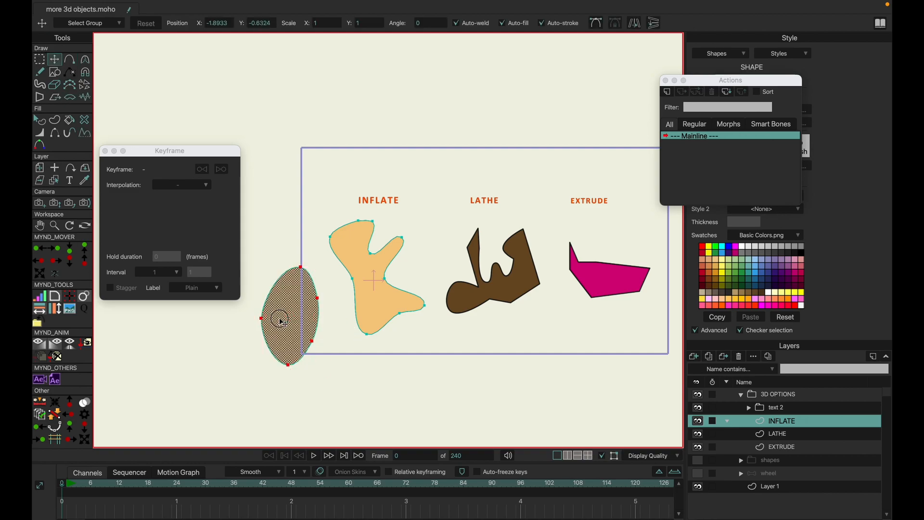
key("Delete")
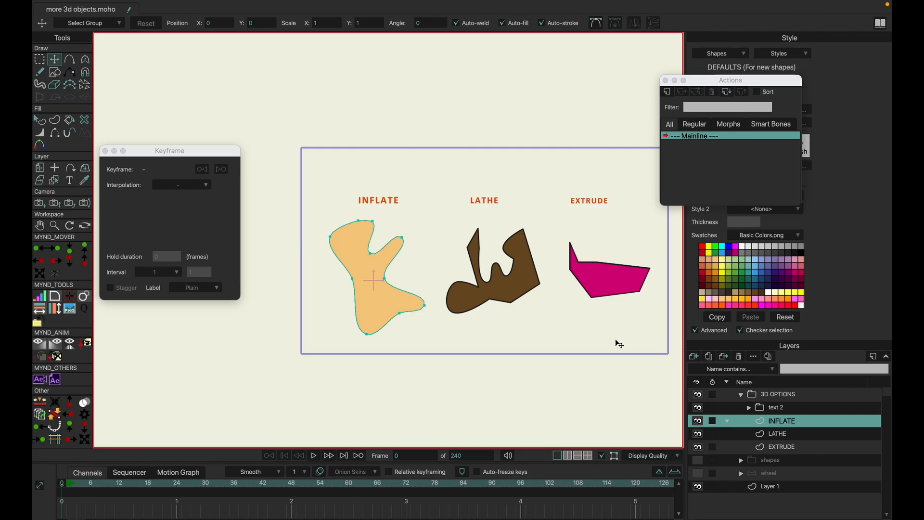
left_click(776, 398)
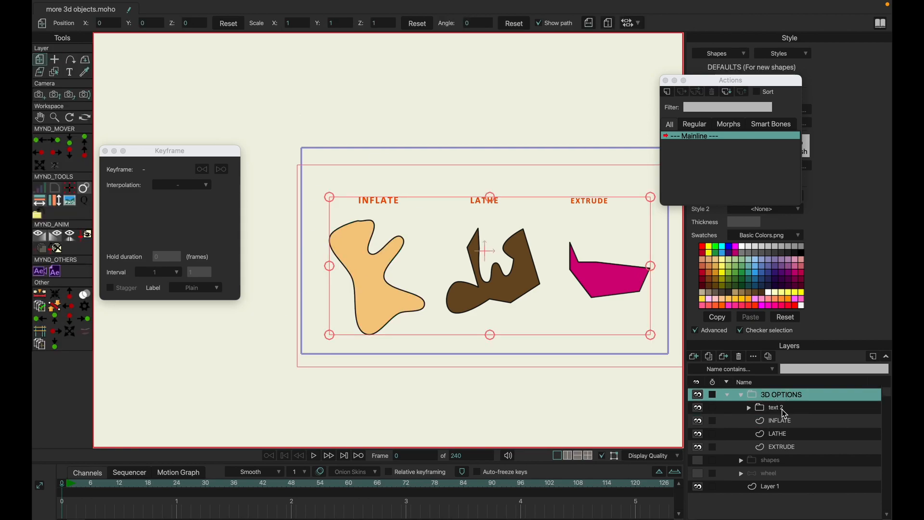
double_click(790, 422)
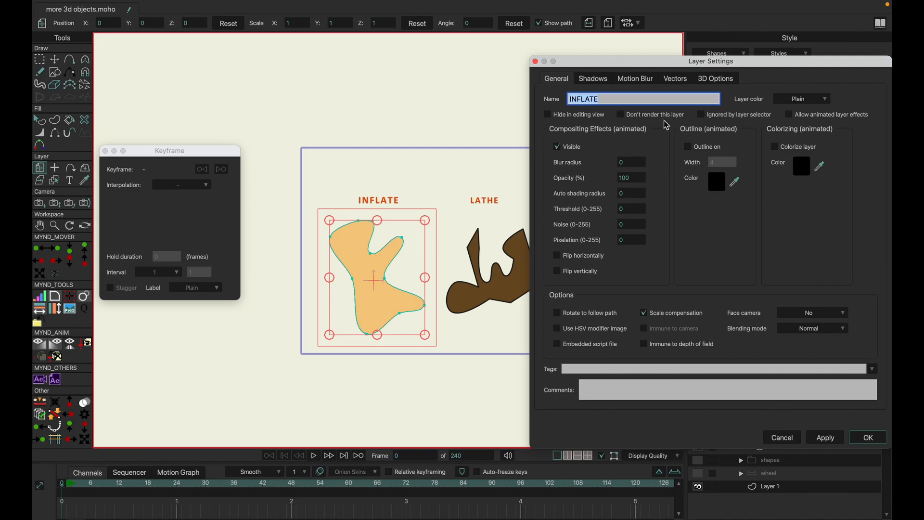
left_click(722, 81)
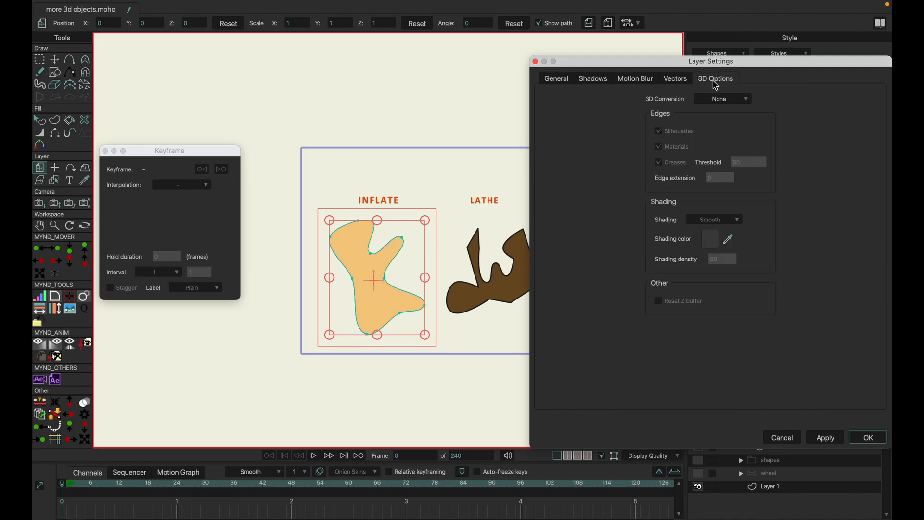
left_click(535, 62)
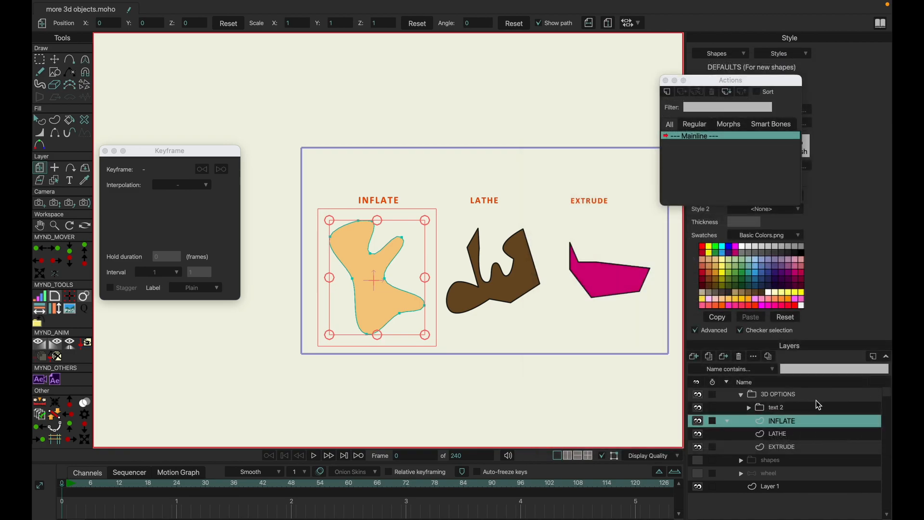
Set the INFLATE layer's 3D conversion to Inflate in its layer settings and apply it to the orange shape
double_click(795, 426)
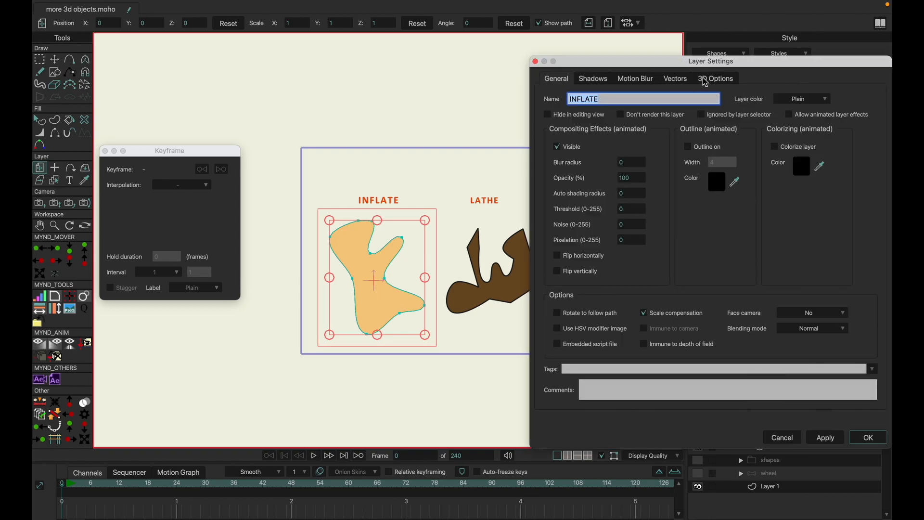
left_click(715, 80)
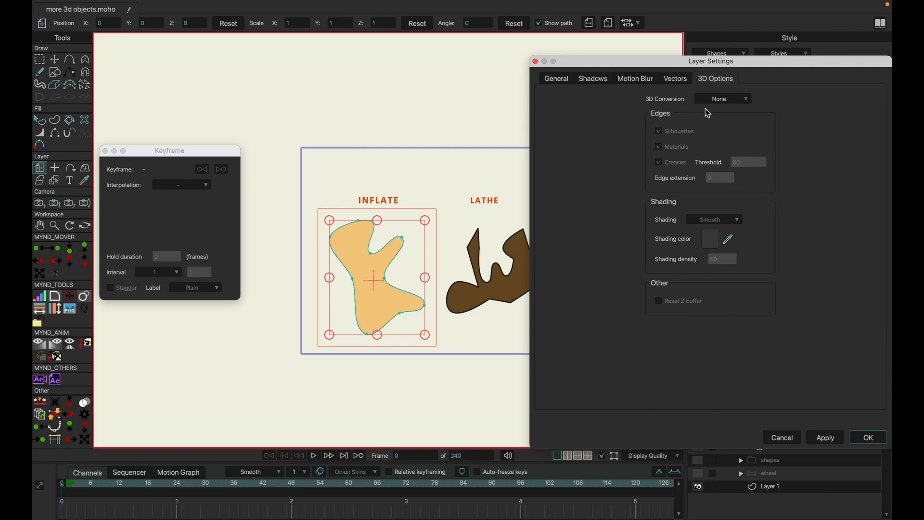
left_click_drag(752, 64, 521, 247)
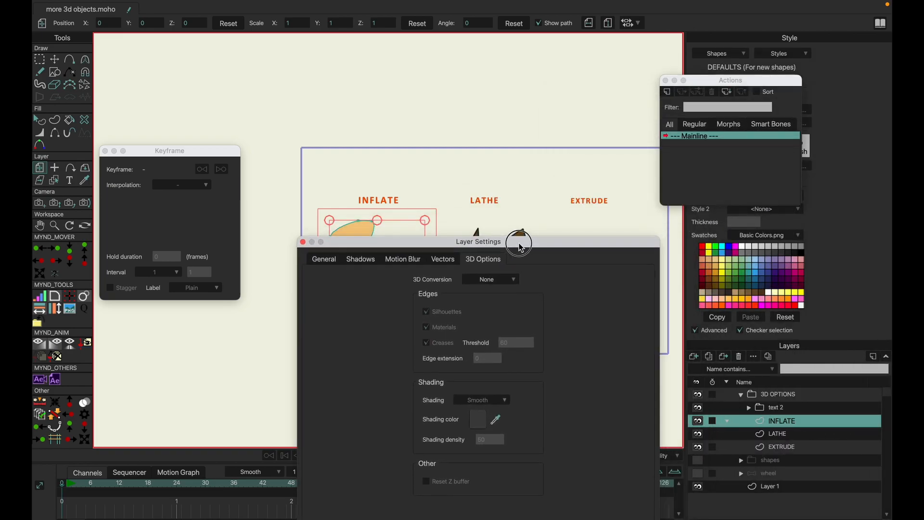
left_click(501, 281)
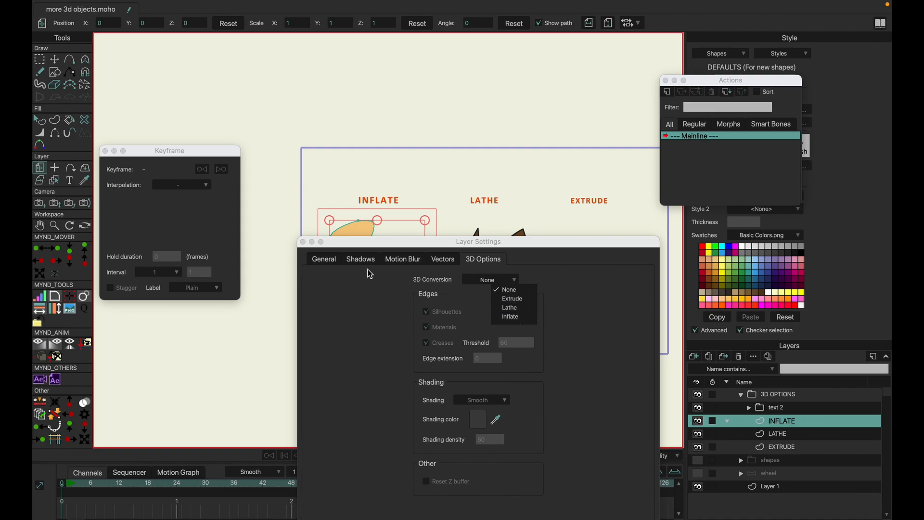
left_click_drag(400, 243, 520, 287)
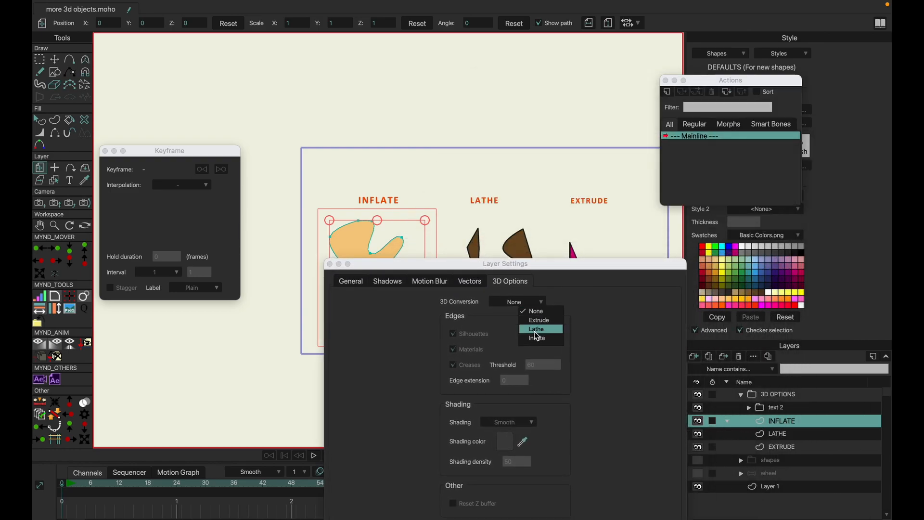
left_click(533, 337)
mouse_move(577, 268)
left_mouse_down()
mouse_move(613, 241)
mouse_move(690, 91)
left_mouse_up()
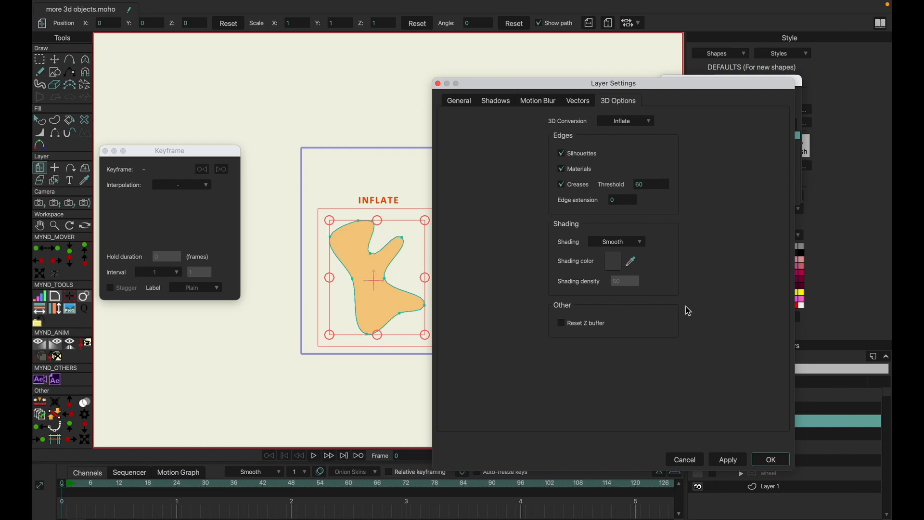
left_click(726, 461)
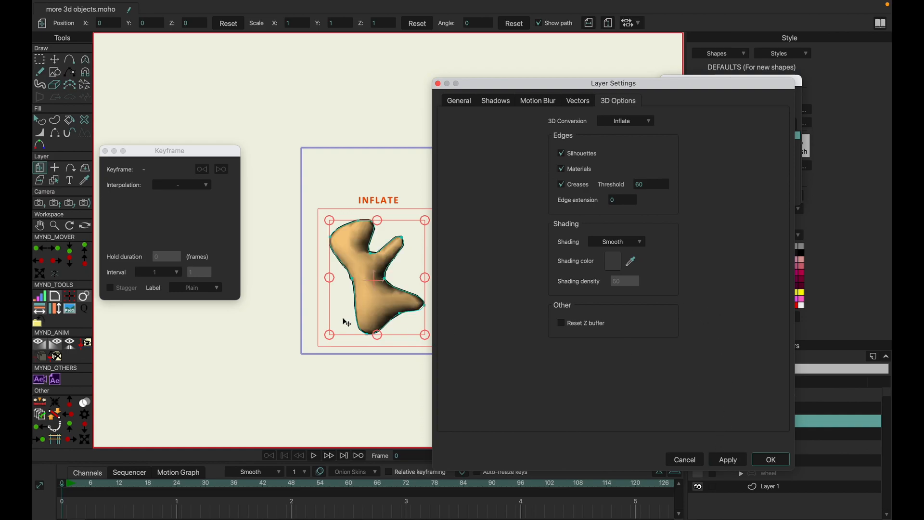
scroll(381, 289, "up", 5)
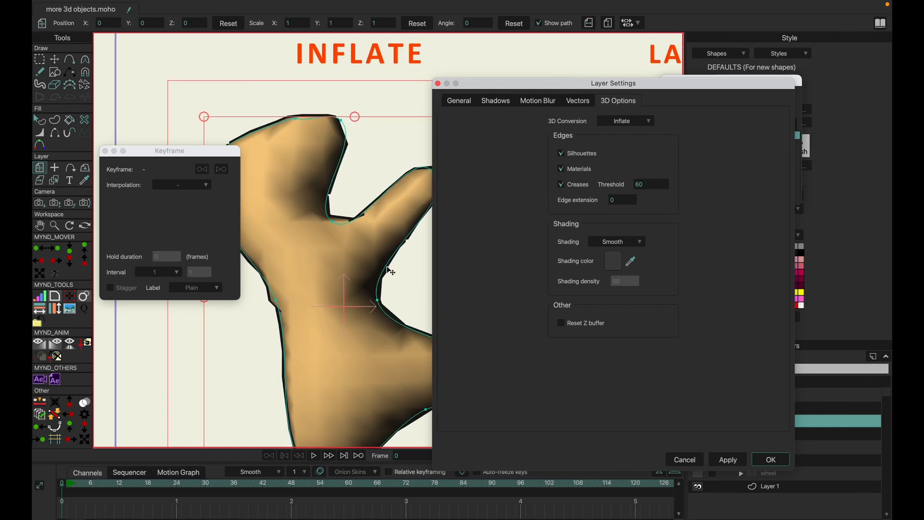
scroll(390, 271, "down", 2)
left_click_drag(655, 85, 732, 93)
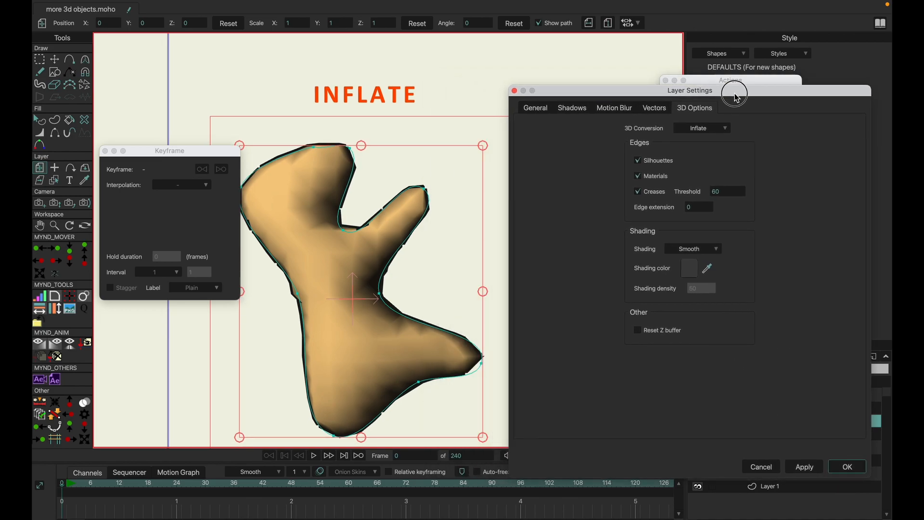
left_click(845, 467)
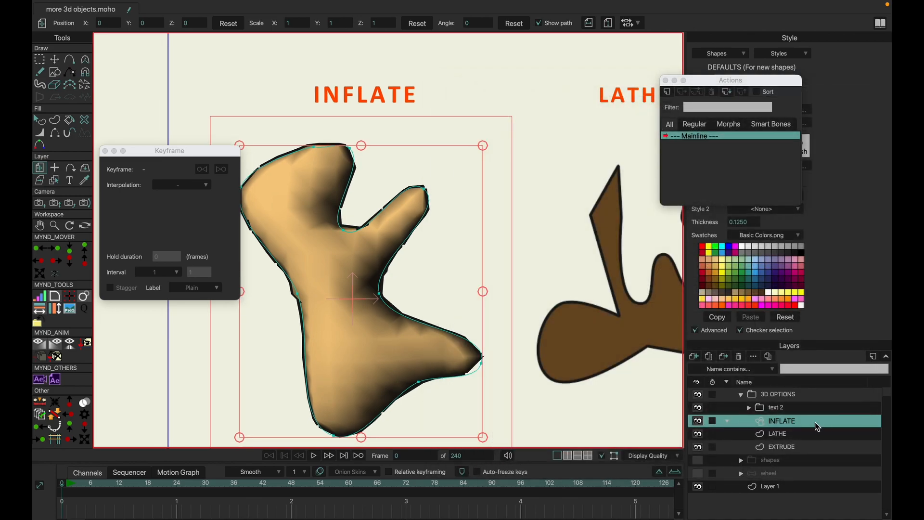
Set the LATHE layer's 3D conversion to Lathe in its layer settings
left_click(793, 435)
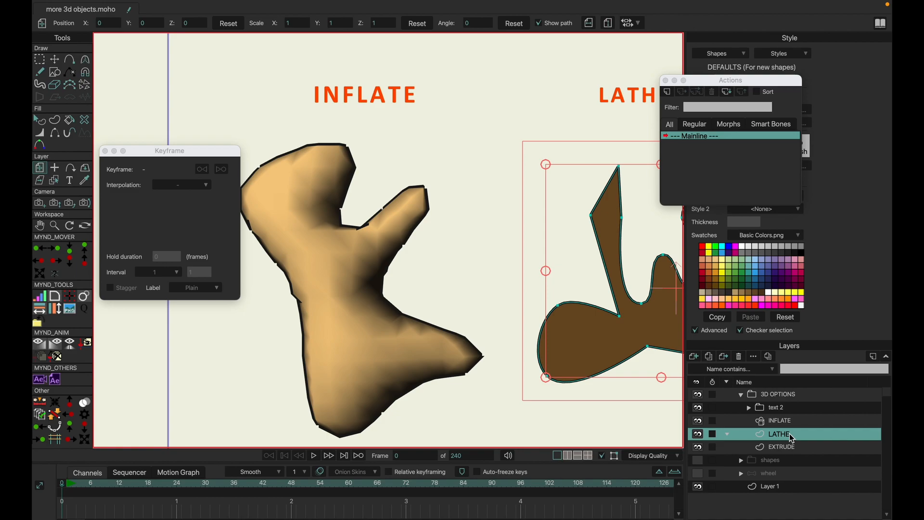
double_click(792, 435)
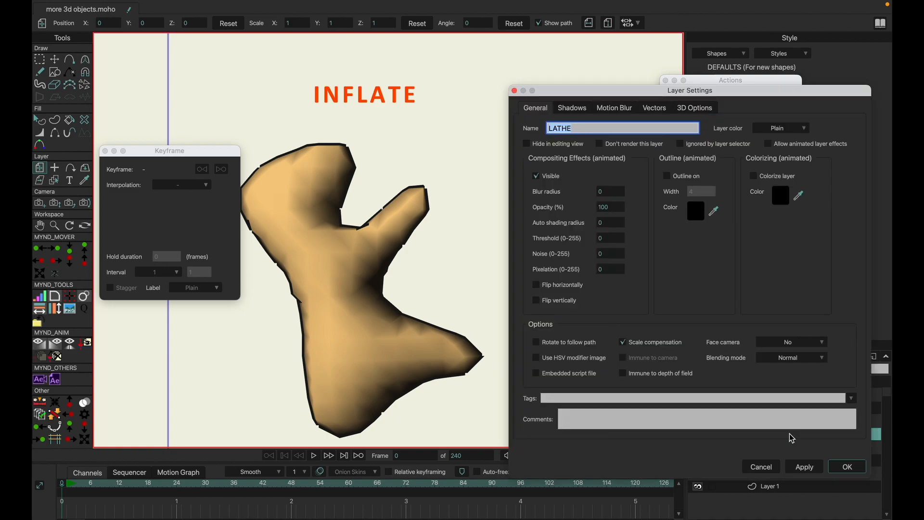
left_click(692, 109)
left_click(699, 126)
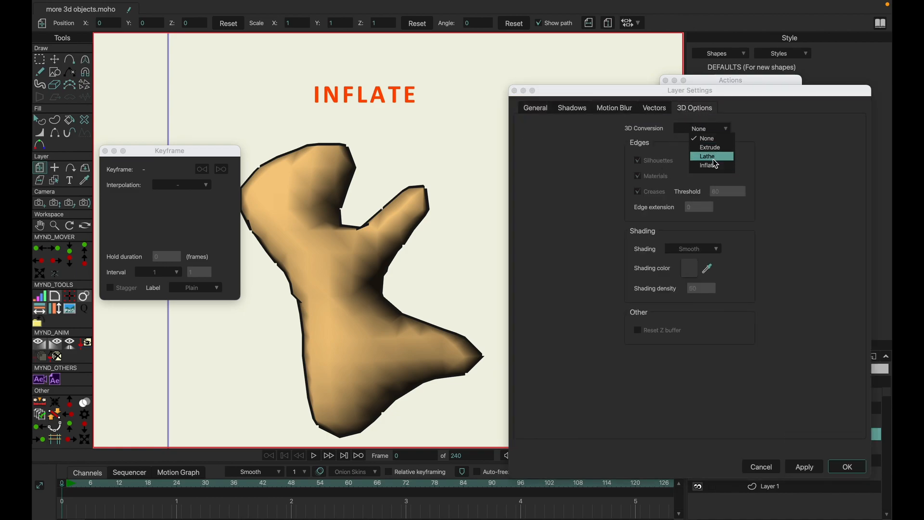
left_click(711, 159)
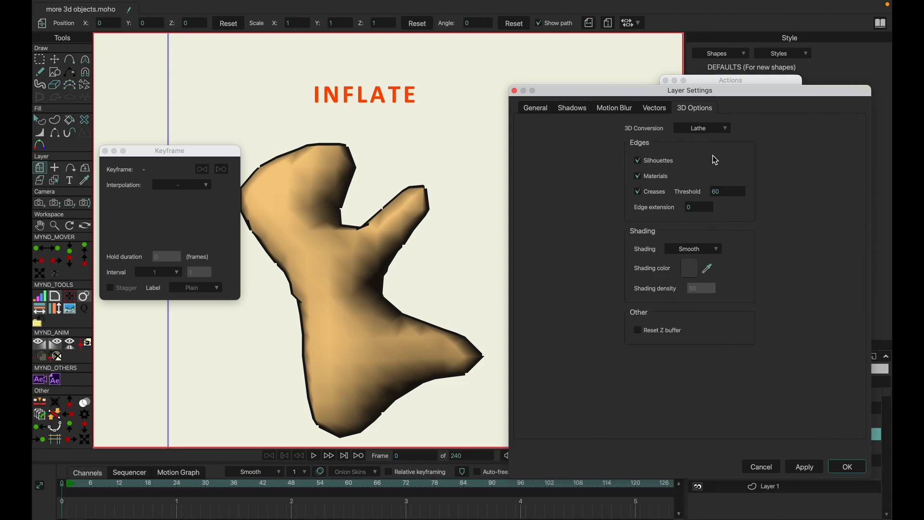
left_click(845, 465)
Set the EXTRUDE layer's 3D conversion to Extrude in its layer settings
double_click(789, 447)
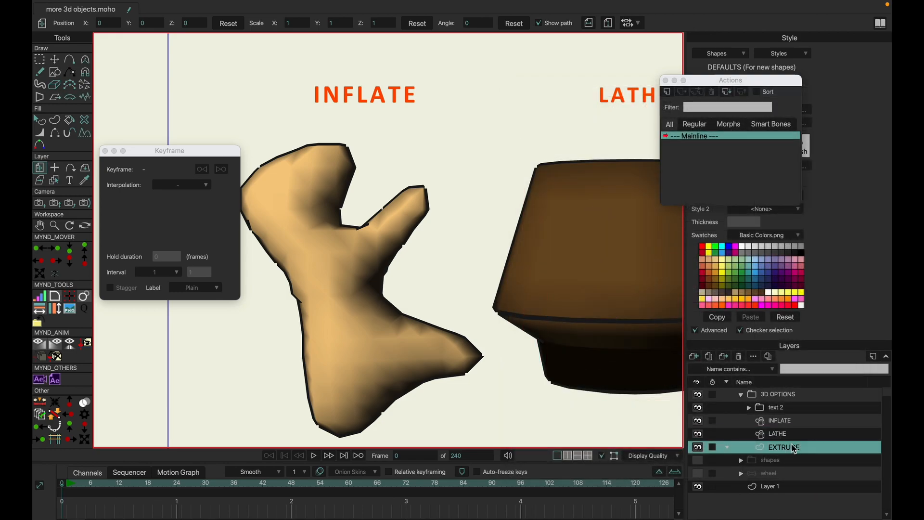
left_click(686, 110)
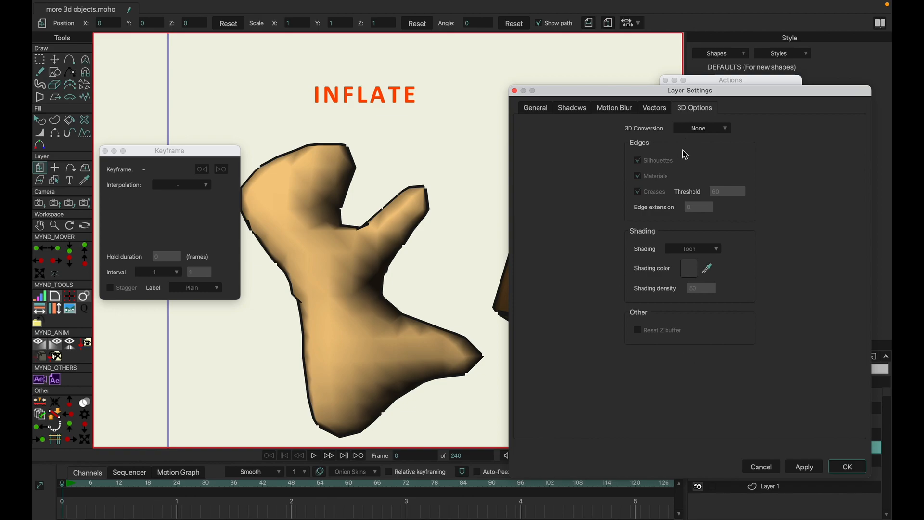
left_click(699, 127)
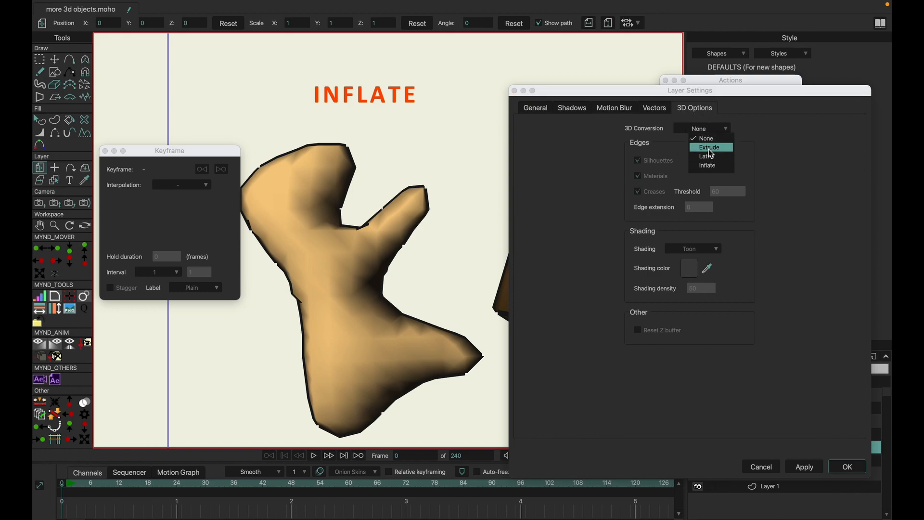
left_click(709, 147)
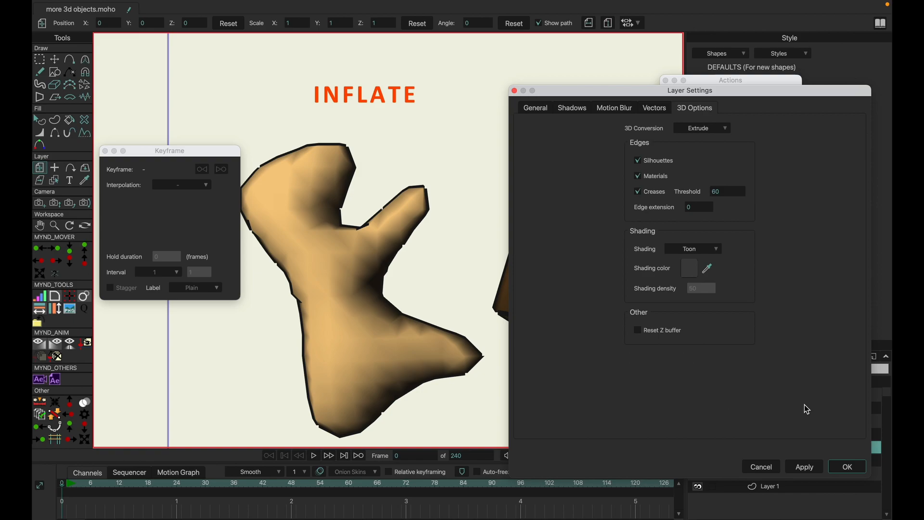
left_click(846, 466)
Review the 3D options of the INFLATE layer and close its layer settings
double_click(778, 422)
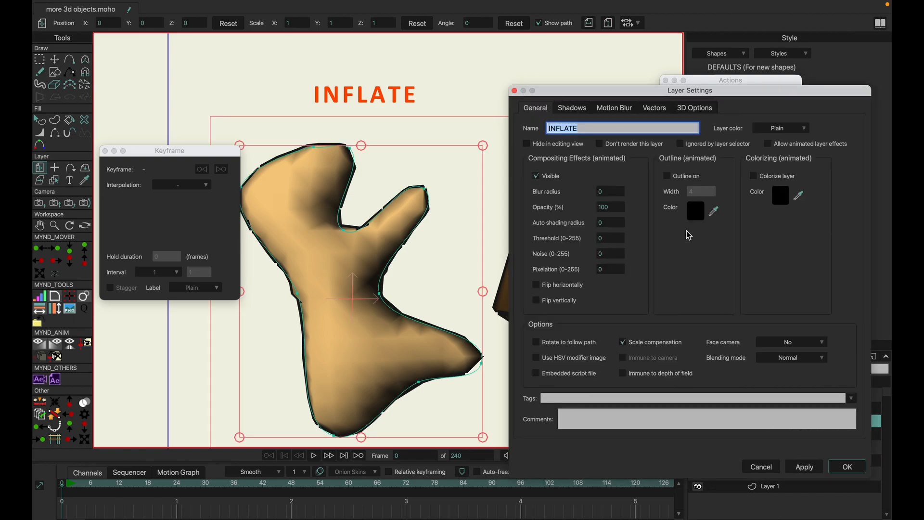
left_click(693, 110)
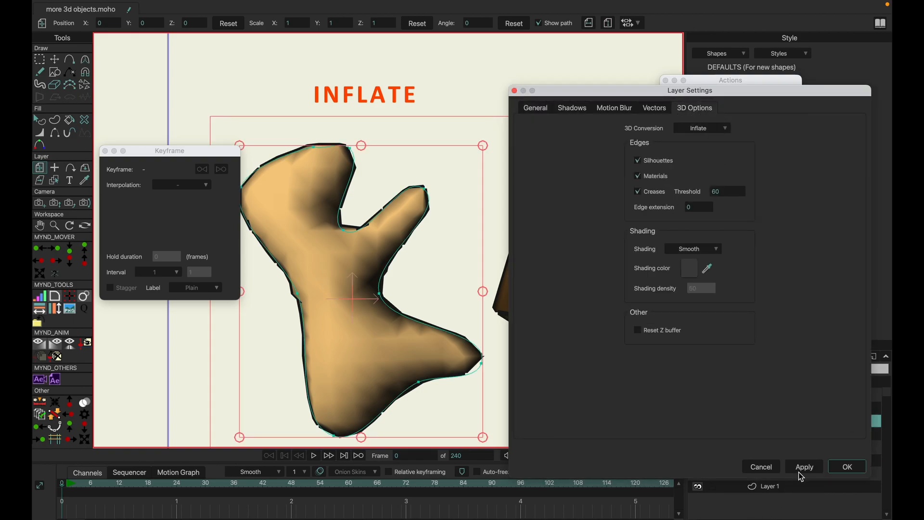
left_click(846, 467)
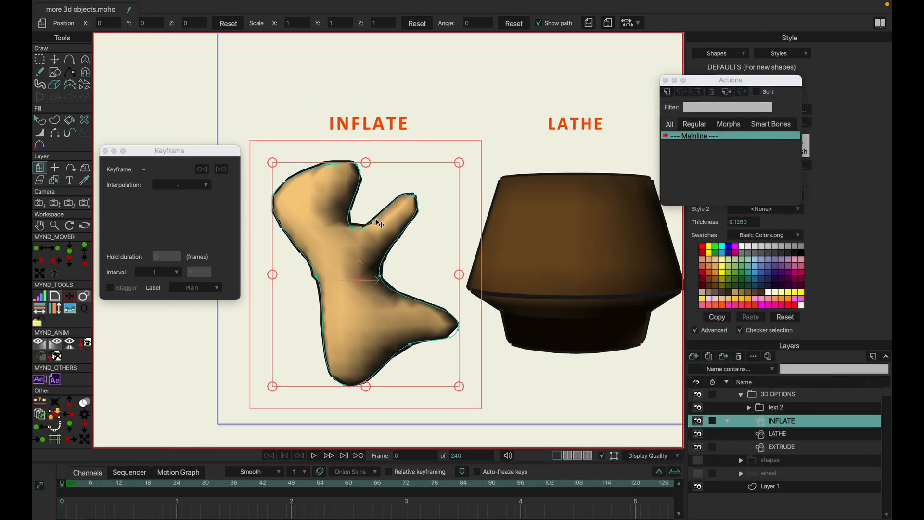
Close the Keyframe window and frame the three 3D objects in the view
left_click_drag(418, 221, 323, 212)
scroll(486, 270, "down", 2)
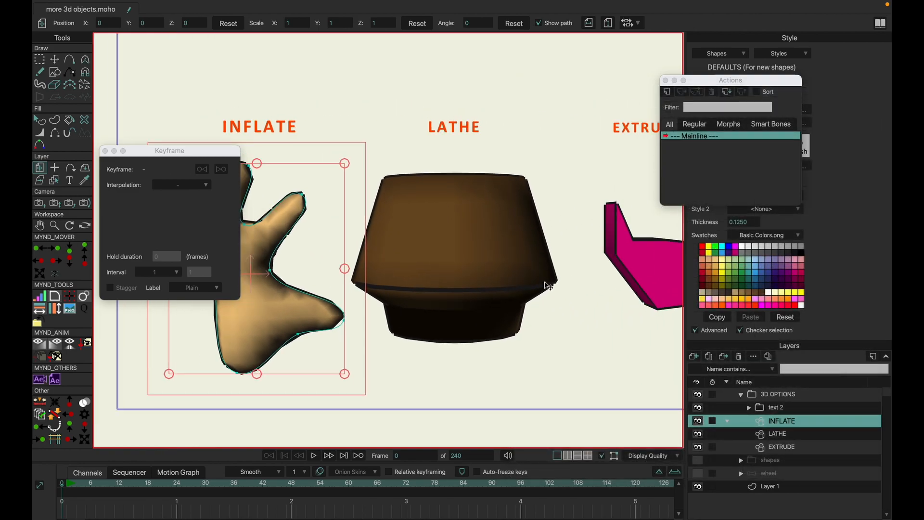
scroll(544, 280, "down", 2)
scroll(546, 283, "down", 4)
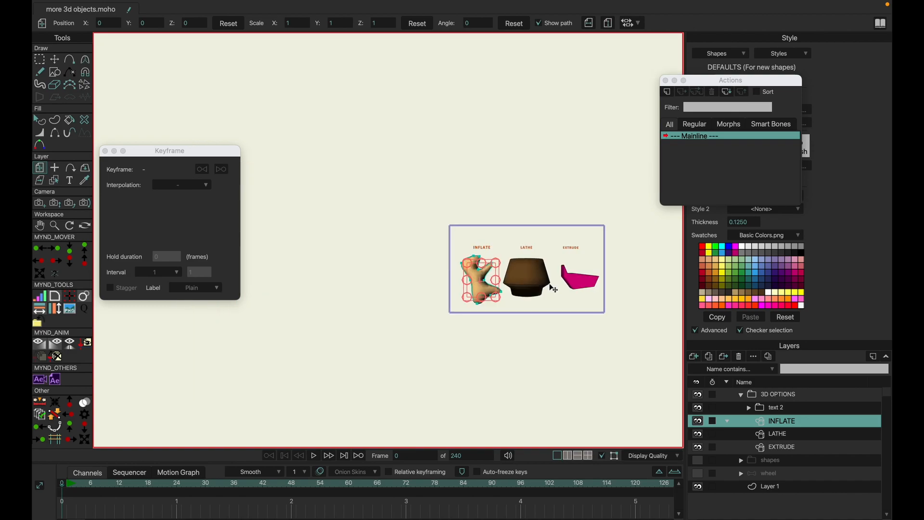
scroll(572, 284, "up", 1)
scroll(575, 286, "down", 2)
scroll(577, 289, "up", 5)
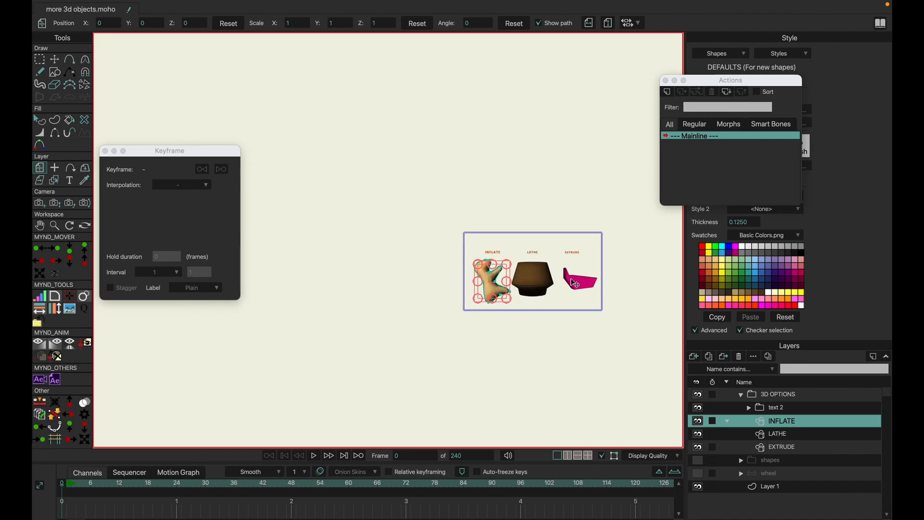
left_click_drag(581, 294, 540, 277)
left_click(105, 151)
scroll(339, 245, "up", 3)
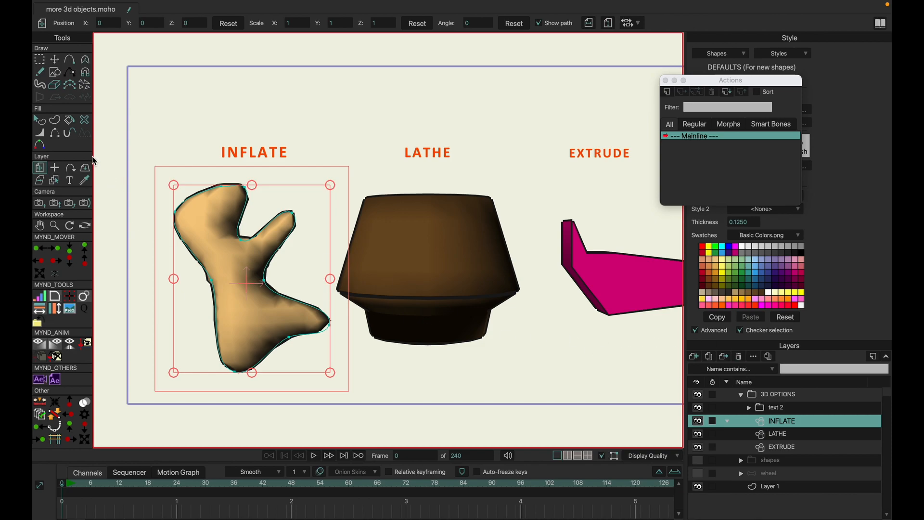
Orbit the workspace to inspect the three 3D objects from different angles, and reset the view
left_click(88, 225)
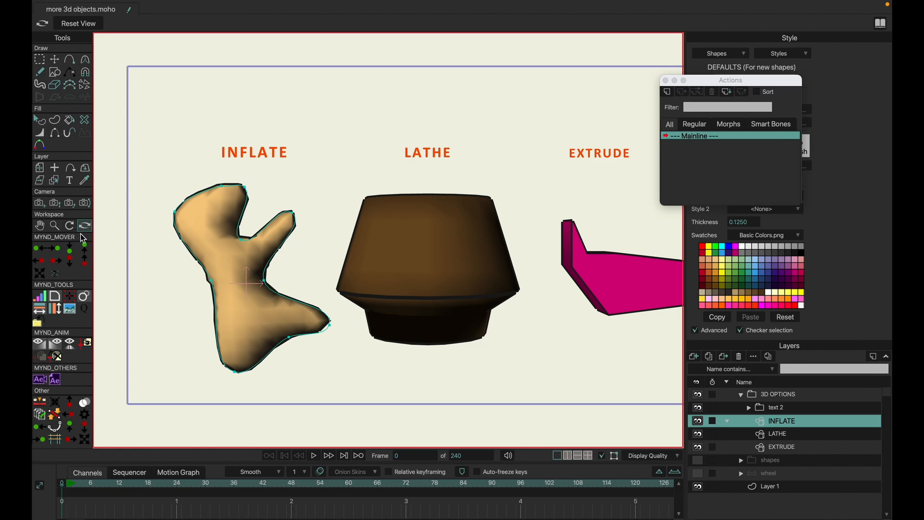
left_click_drag(412, 237, 331, 186)
left_click_drag(405, 255, 347, 337)
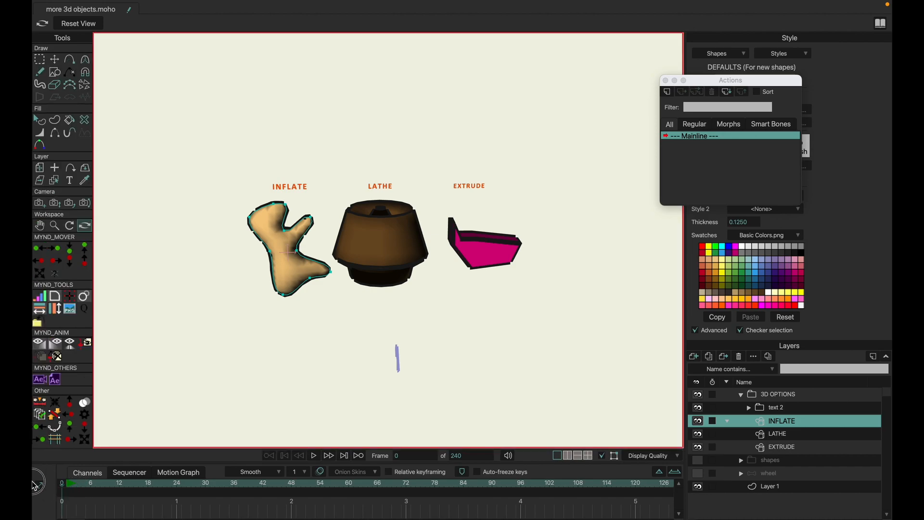
left_click(79, 25)
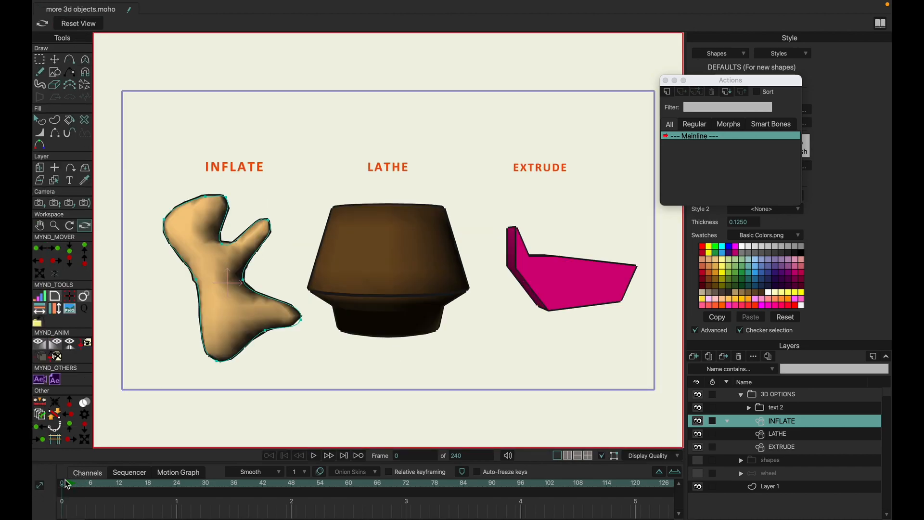
Rotate the INFLATE layer at frame 5 to about 127° in Y, move its keyframe to frame 24 and preview the turn
left_click(89, 487)
left_click(86, 131)
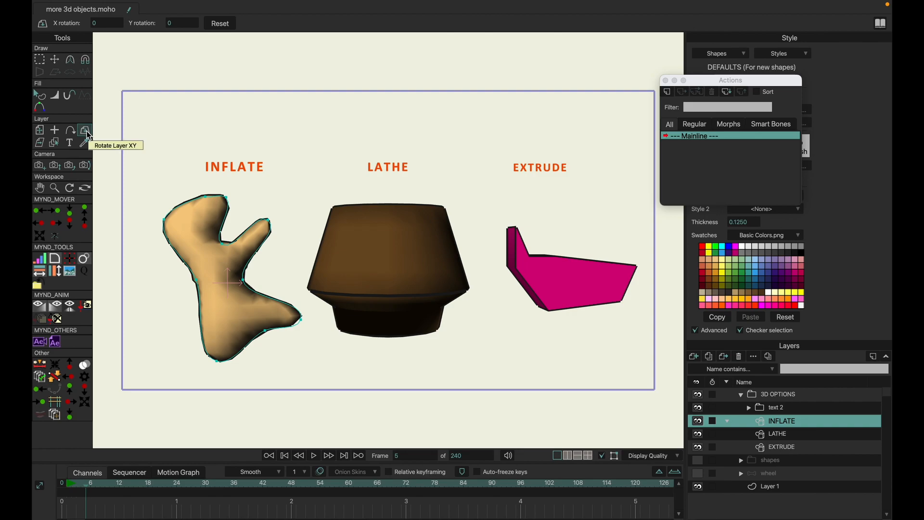
left_click_drag(227, 265, 499, 236)
left_click_drag(86, 510, 177, 511)
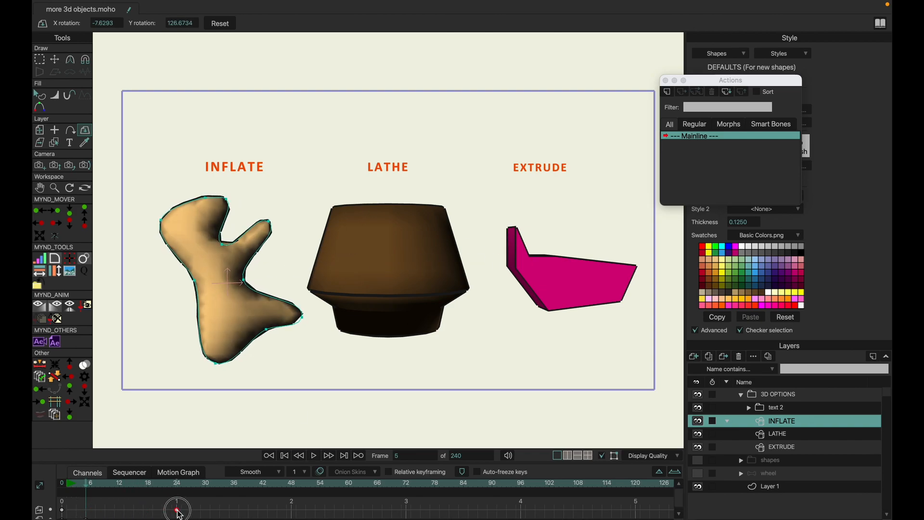
mouse_move(82, 484)
left_mouse_down()
mouse_move(72, 484)
mouse_move(183, 482)
mouse_move(76, 482)
left_mouse_up()
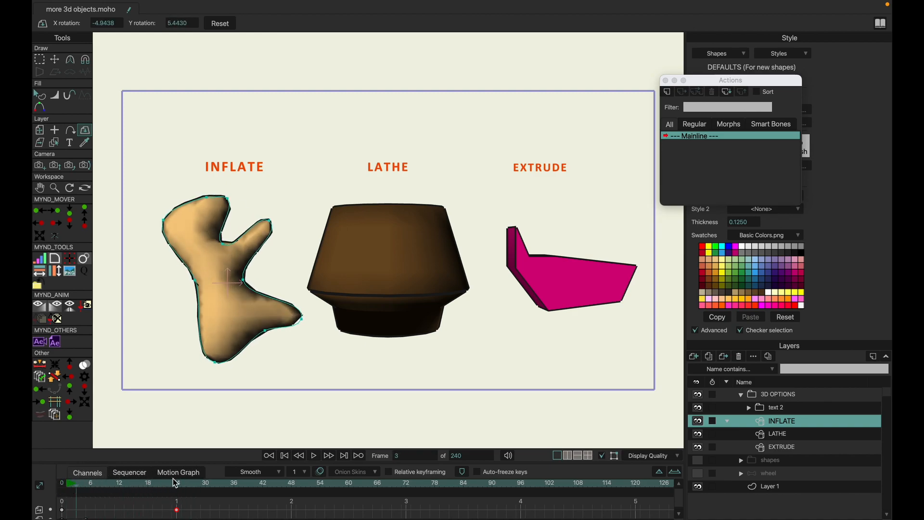
Tumble the LATHE layer around its X and Y axes at frame 3 and leave it nearly front-facing
left_click(787, 433)
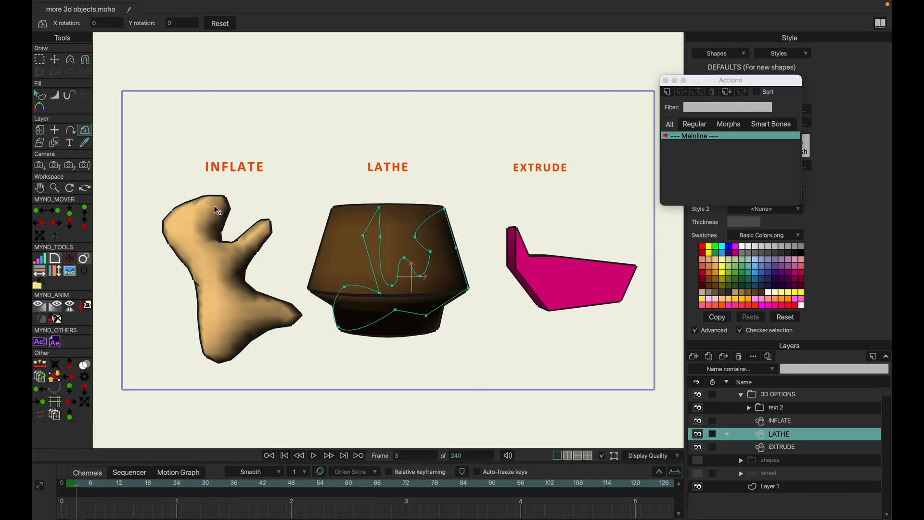
left_click_drag(430, 222, 380, 174)
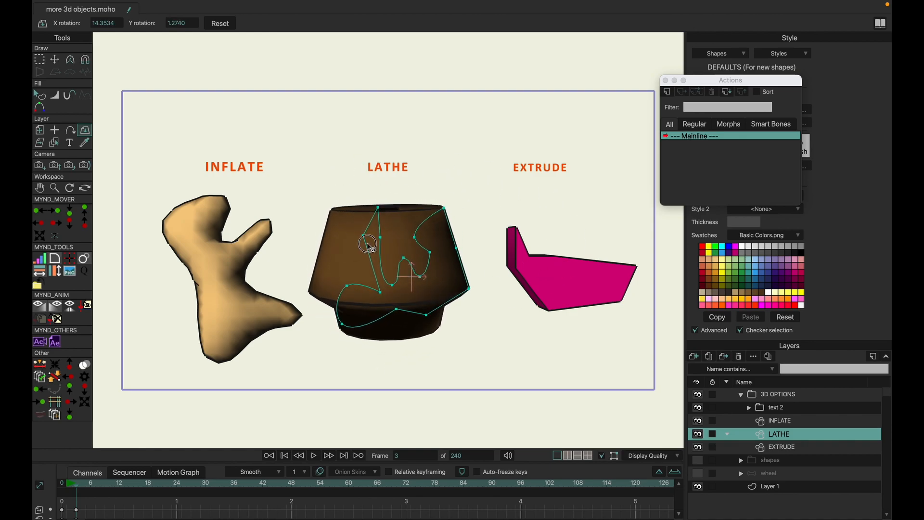
left_click_drag(398, 233, 403, 299)
left_click_drag(387, 177, 407, 285)
left_click_drag(393, 239, 336, 271)
left_click_drag(507, 272, 418, 246)
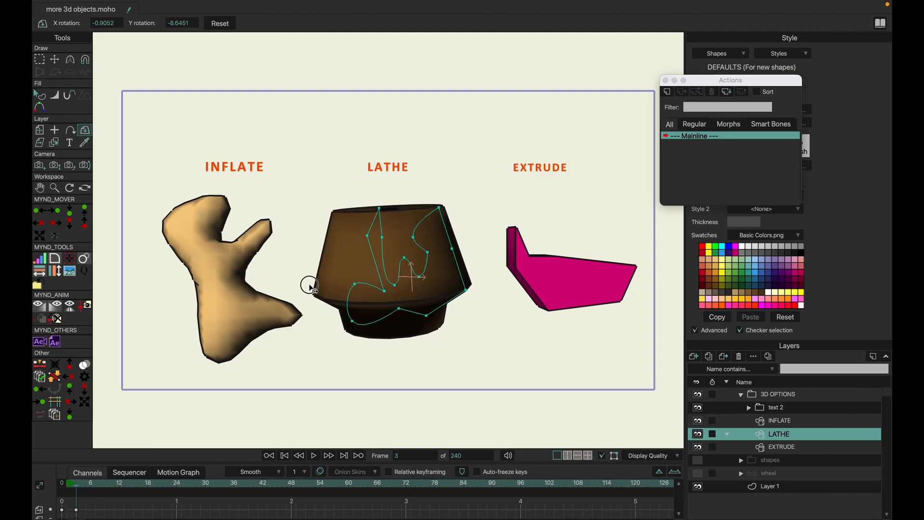
left_click_drag(206, 274, 364, 260)
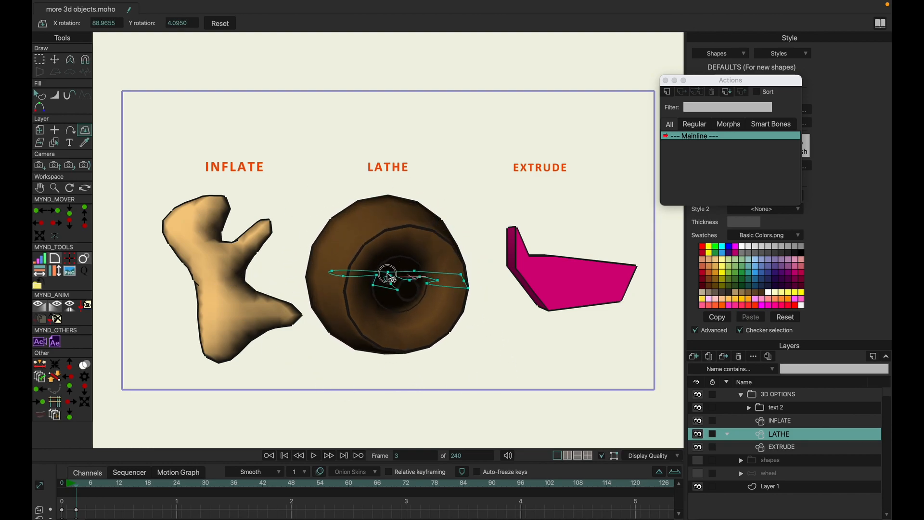
left_click_drag(391, 206, 480, 237)
Rotate the EXTRUDE layer at frame 3 to about 0.6° in X and 36.4° in Y
left_click(792, 448)
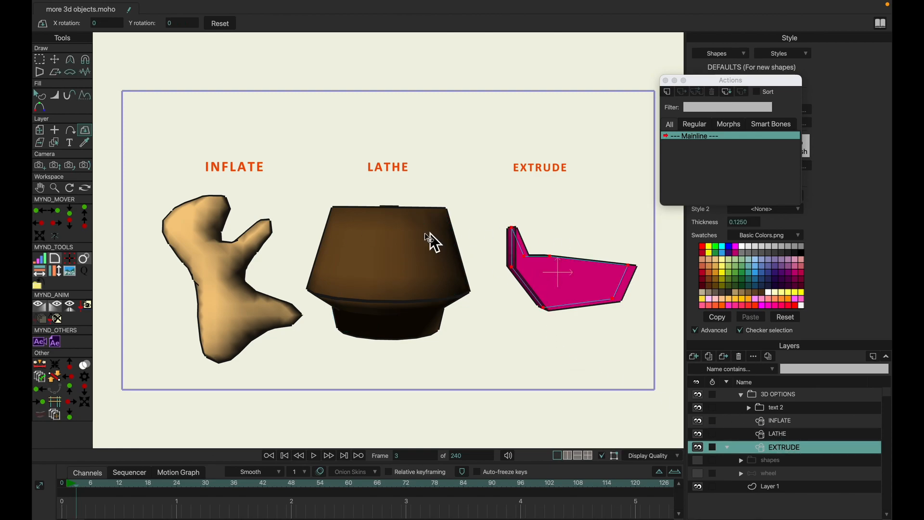
left_click_drag(519, 287, 484, 286)
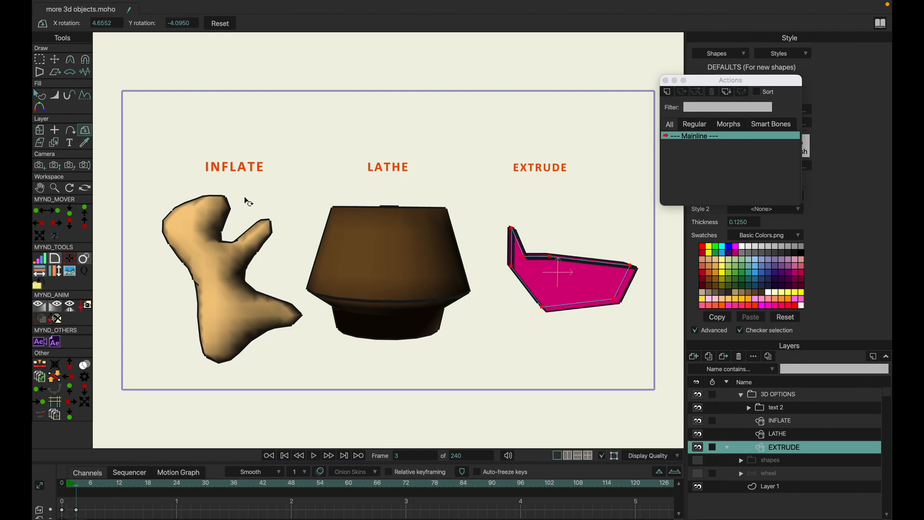
left_click_drag(622, 282, 568, 261)
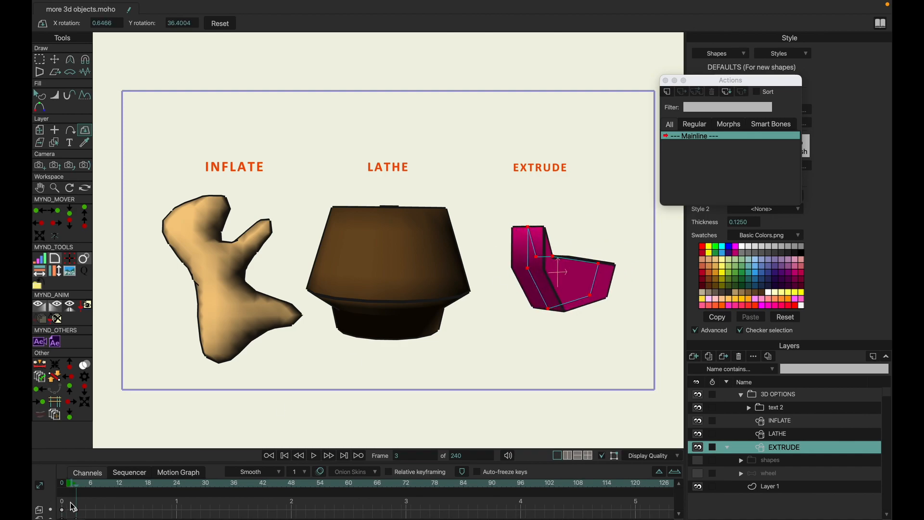
At frame 0, draw an oval in the INFLATE layer and move it to about X -0.60, Y 0.54, beside the INFLATE title
left_click_drag(75, 485, 53, 485)
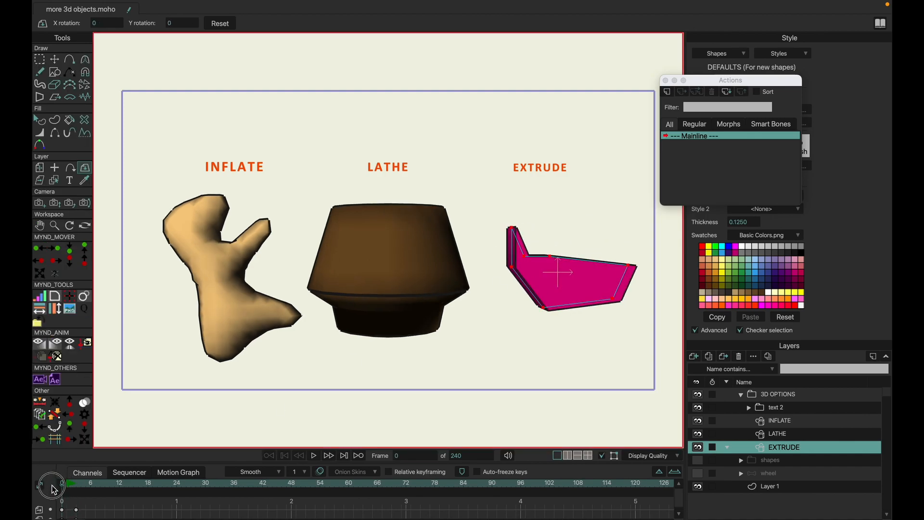
left_click(785, 408)
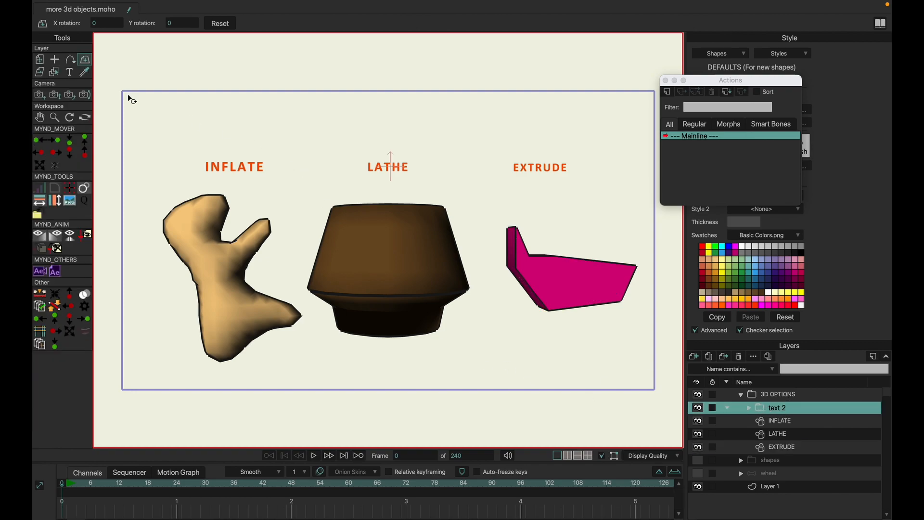
left_click(792, 423)
left_click(70, 60)
mouse_move(376, 140)
left_mouse_down()
mouse_move(302, 169)
mouse_move(398, 223)
mouse_move(414, 180)
mouse_move(376, 139)
left_mouse_up()
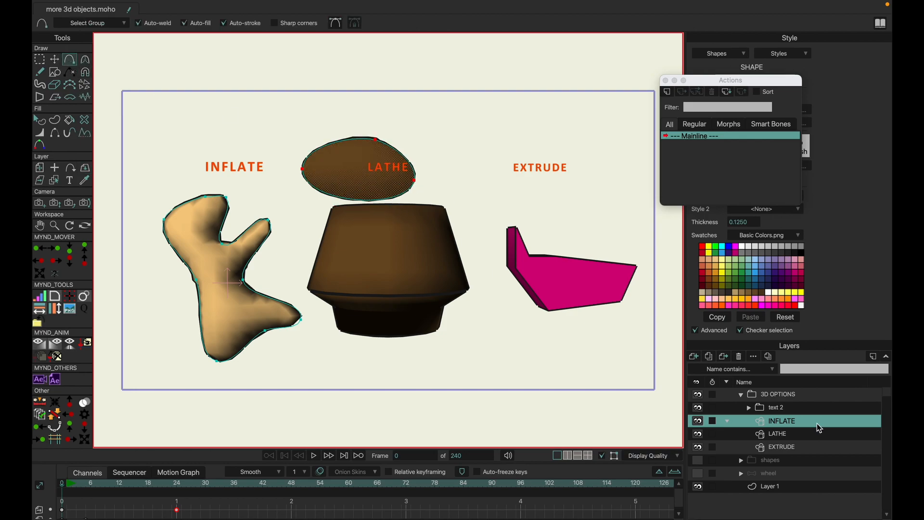
left_click(39, 59)
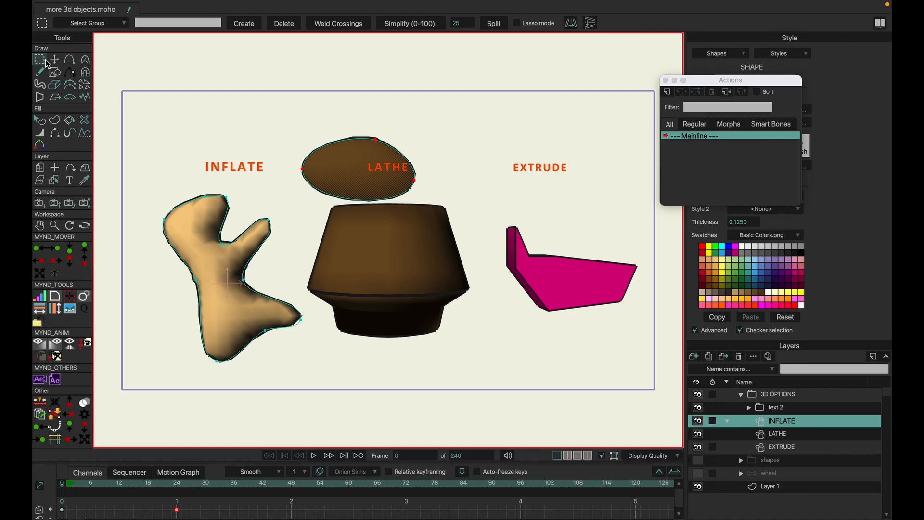
left_click(55, 59)
left_click_drag(371, 176, 327, 156)
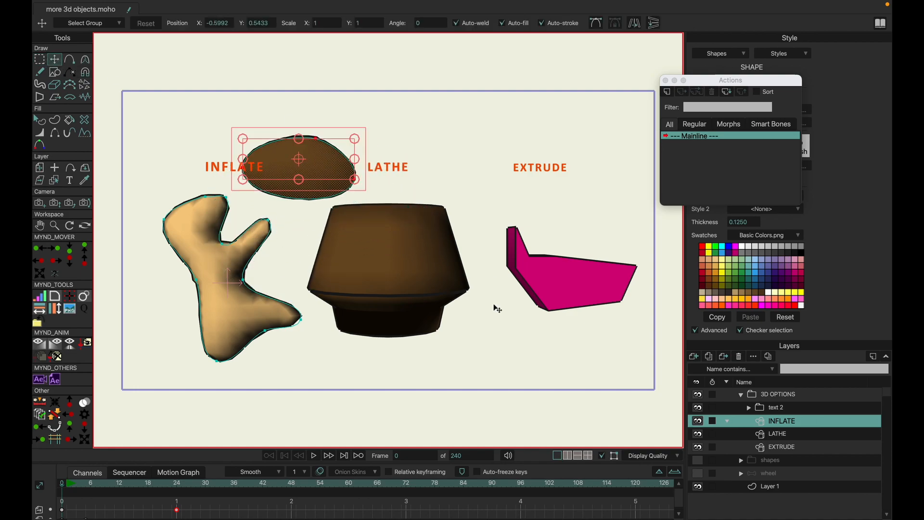
Draw a closed four-point oval in the LATHE layer, above the lathed object and just beyond the LATHE title
left_click(805, 435)
left_click(69, 59)
left_click(446, 129)
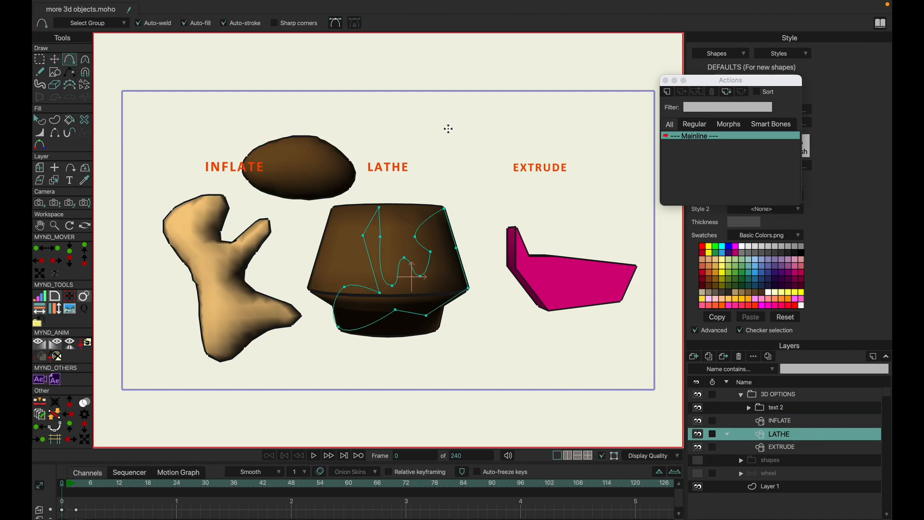
left_click(431, 150)
left_click(482, 153)
left_click(447, 129)
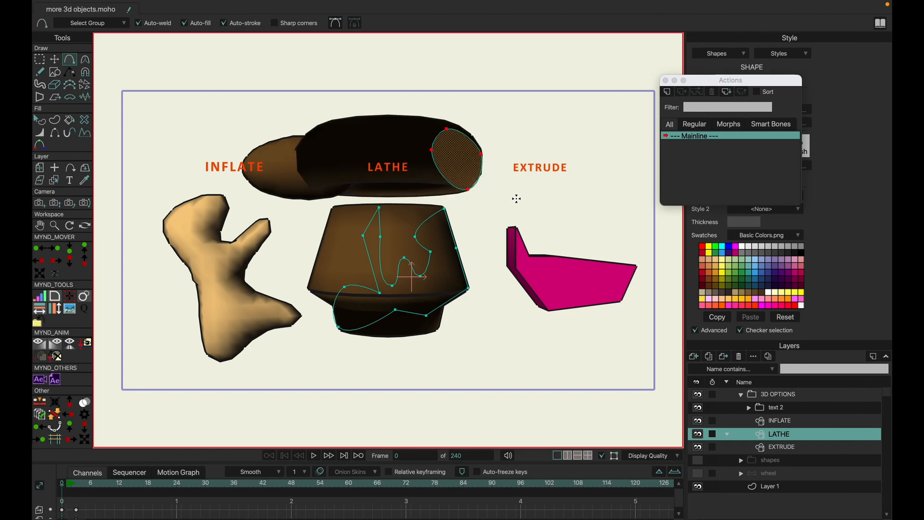
Draw a small closed four-point shape in the EXTRUDE layer above the magenta object
left_click(783, 446)
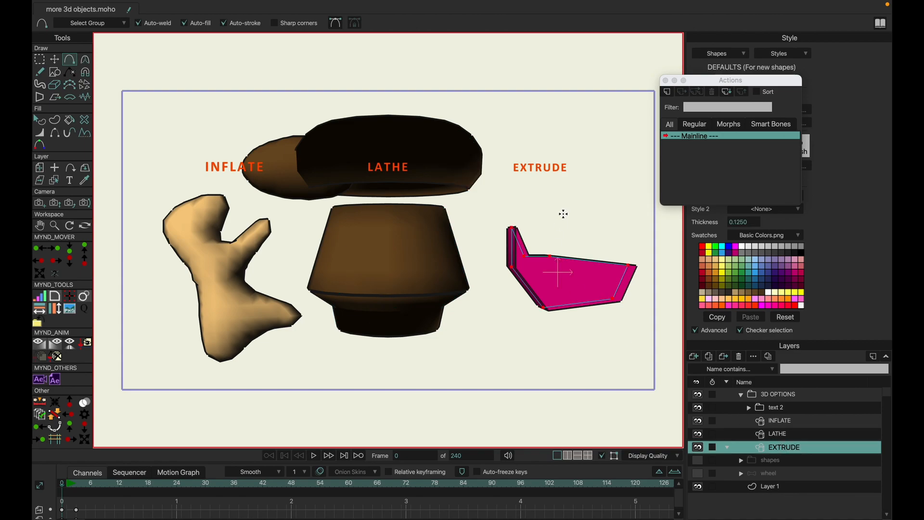
left_click(571, 196)
left_click(541, 218)
left_click(580, 239)
left_click(593, 211)
left_click(572, 198)
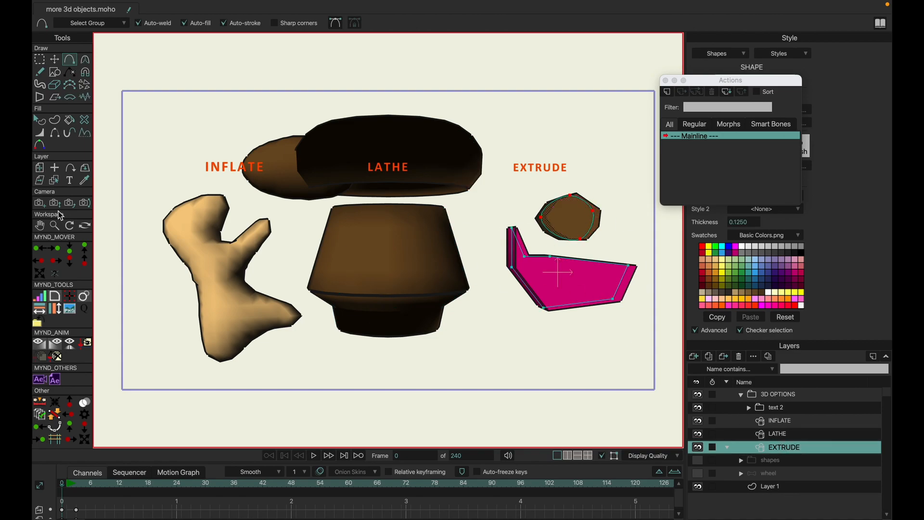
Change the fill colour of the small extruded shape to light blue and deselect it
left_click(39, 120)
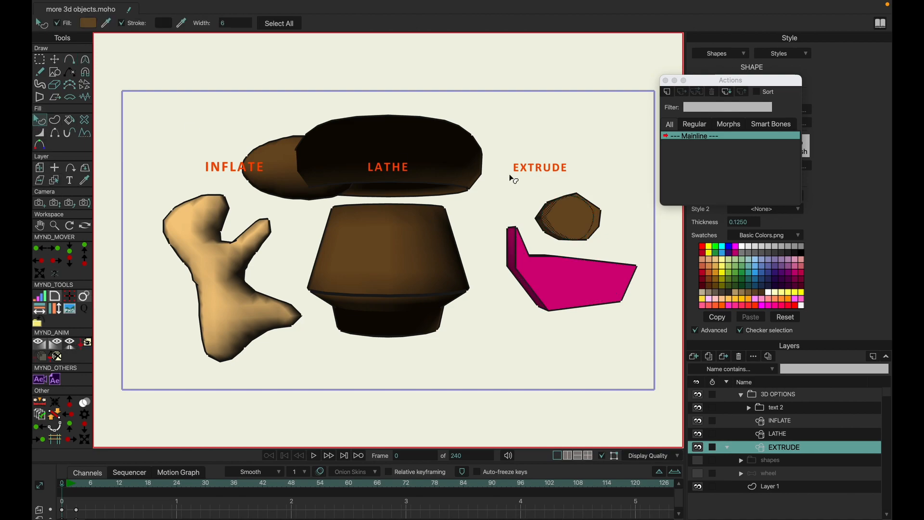
left_click(588, 217)
left_click(710, 251)
left_click(714, 246)
left_click(729, 273)
left_click(769, 280)
left_click(800, 253)
left_click(761, 259)
left_click(571, 243)
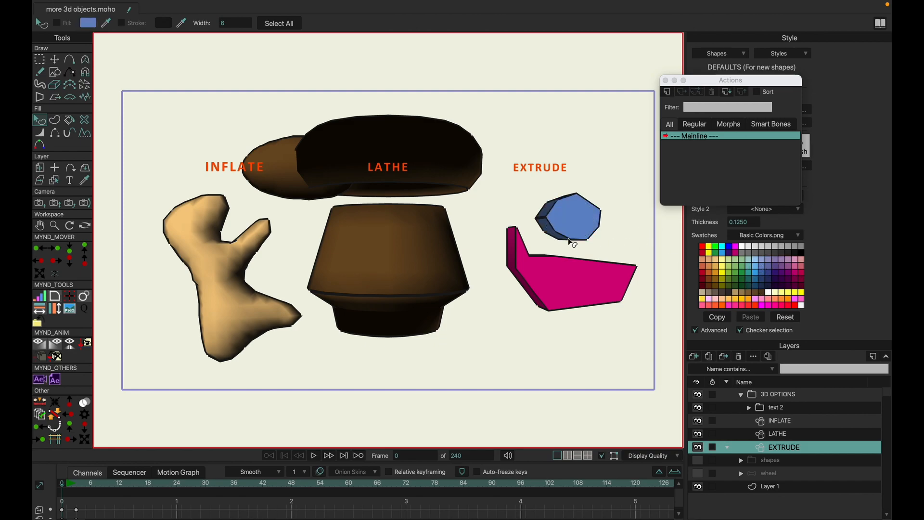
Orbit around the scene to view the newly drawn shapes in 3D, and reset the view
left_click(84, 225)
left_click_drag(456, 223, 342, 197)
left_click(79, 24)
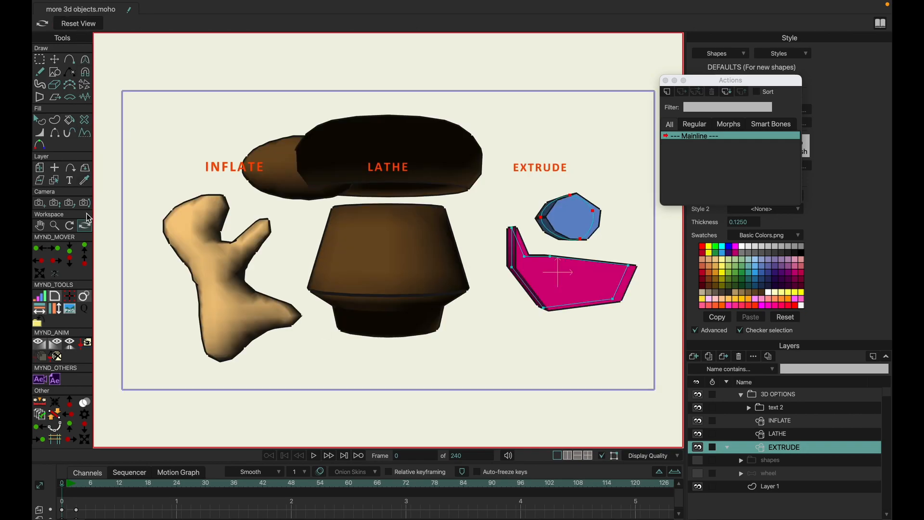
Rotate the EXTRUDE layer at frame 4 to about -1.2° in X and 37.4° in Y
left_click(80, 485)
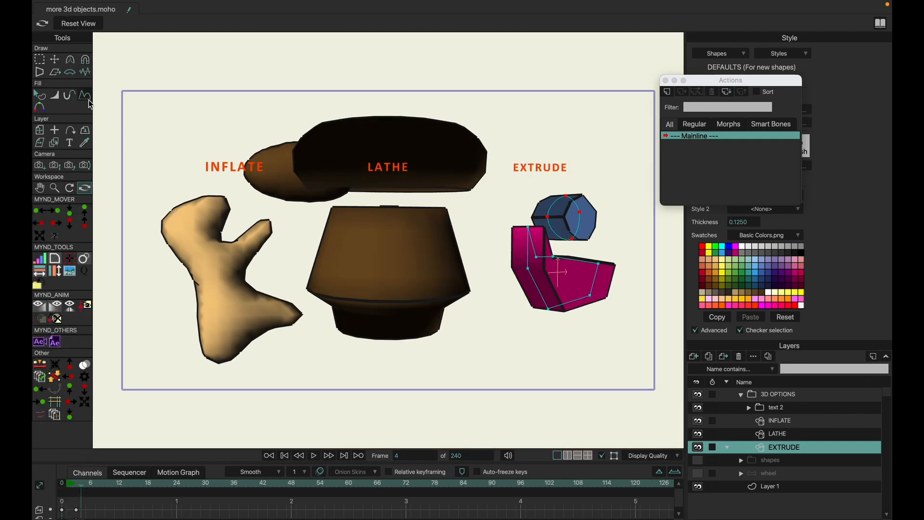
left_click(85, 130)
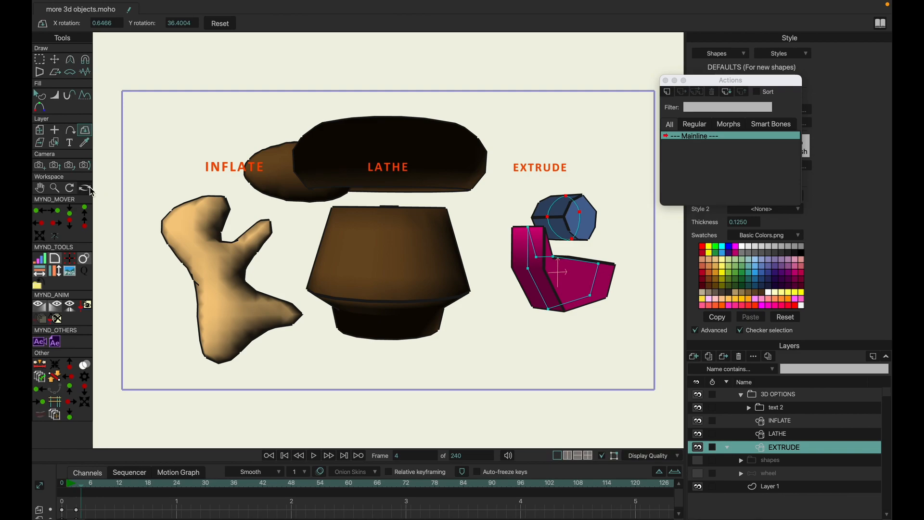
mouse_move(469, 193)
left_mouse_down()
mouse_move(552, 241)
mouse_move(590, 333)
mouse_move(588, 233)
mouse_move(563, 200)
left_mouse_up()
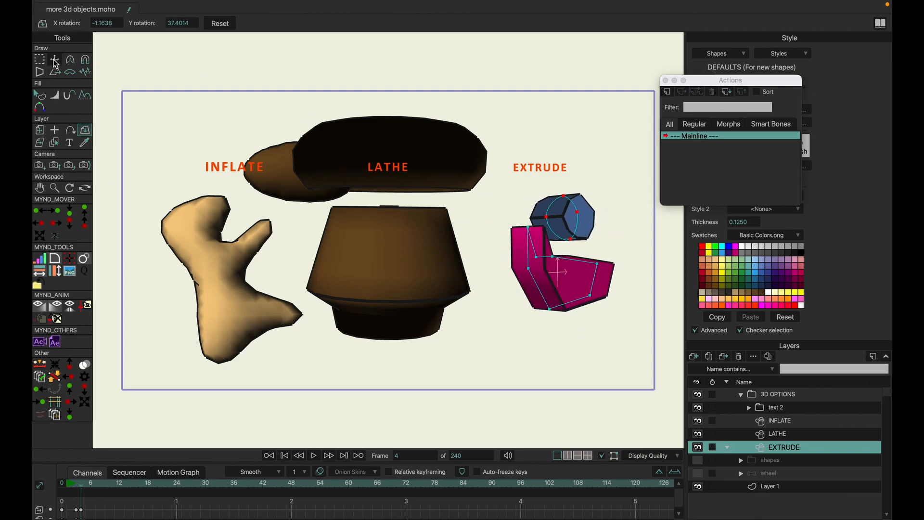
Animate the small blue shape by moving its points at frames 4, 14 and 24, and return to frame 0
left_click(55, 60)
left_click_drag(570, 234, 498, 345)
left_click_drag(80, 485, 129, 490)
left_click_drag(481, 337, 547, 290)
left_click_drag(118, 482, 175, 474)
left_click(580, 283)
left_click_drag(580, 284, 532, 161)
left_click(174, 488)
left_click_drag(172, 488, 34, 481)
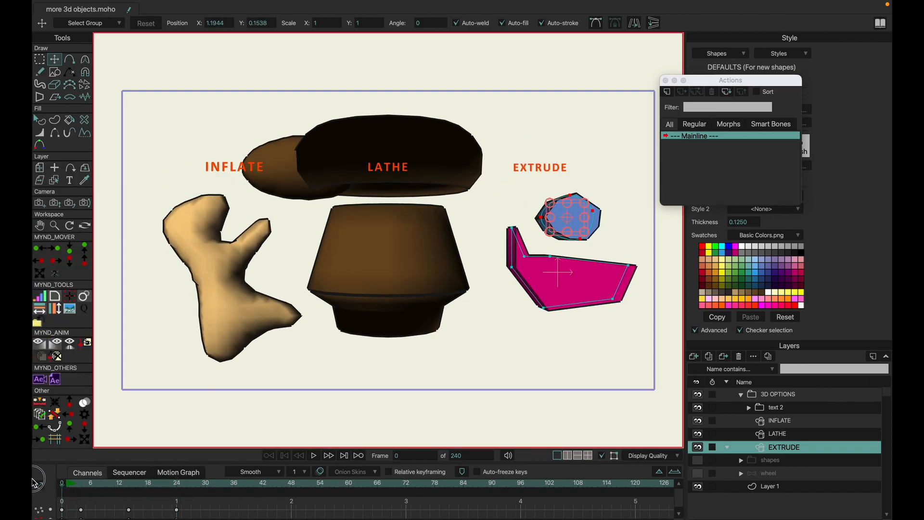
Check the depth sorting options of the text 2 group and close its settings without changes
double_click(785, 407)
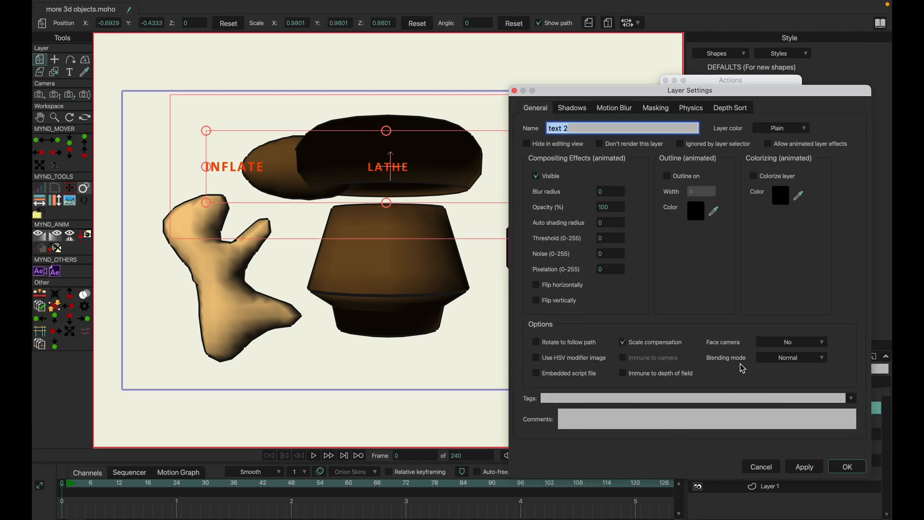
left_click(727, 110)
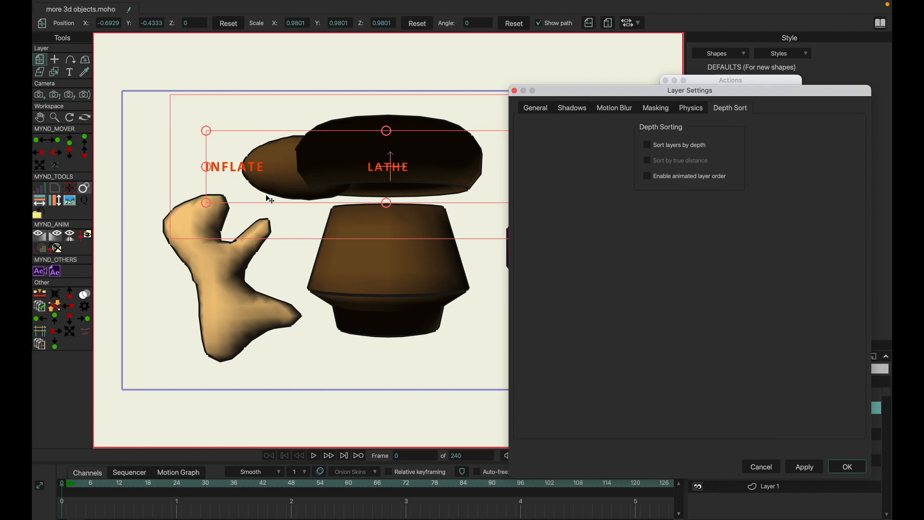
left_click(770, 468)
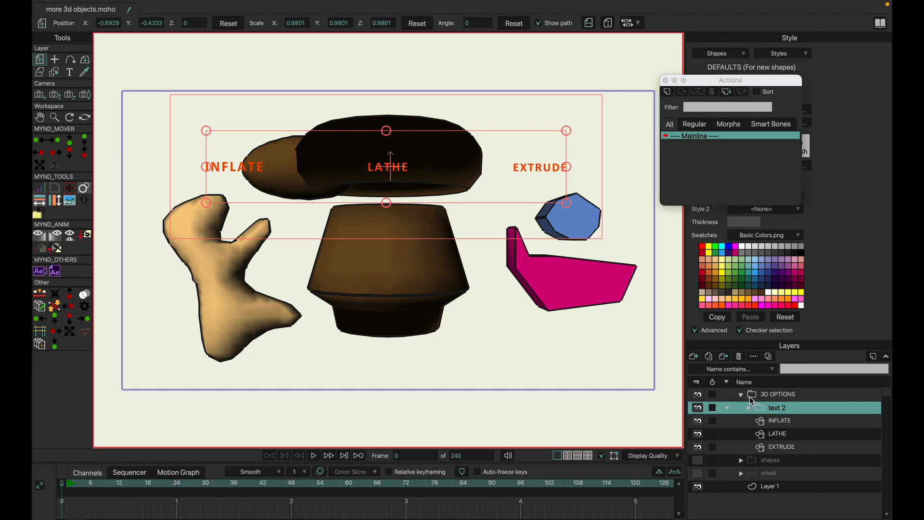
Toggle the visibility of the 3D OPTIONS group and its text 2 subgroup off and back on
left_click(752, 395)
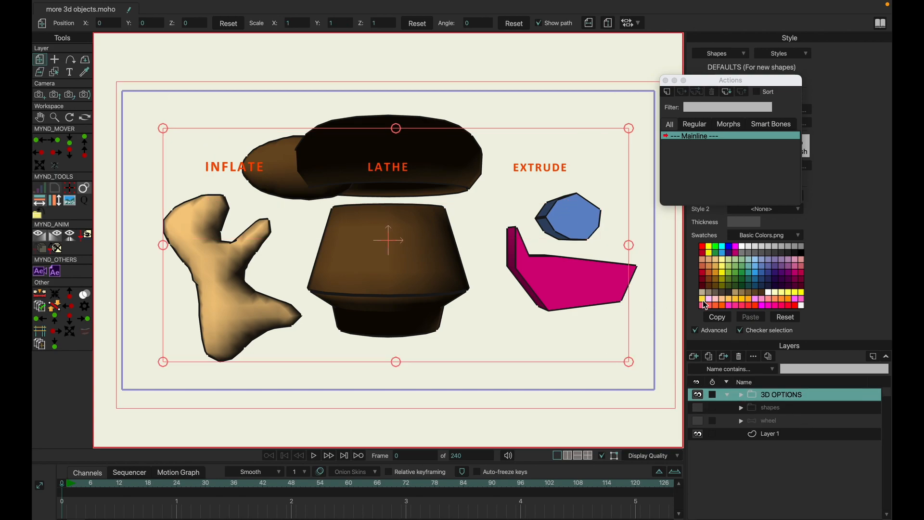
left_click(699, 395)
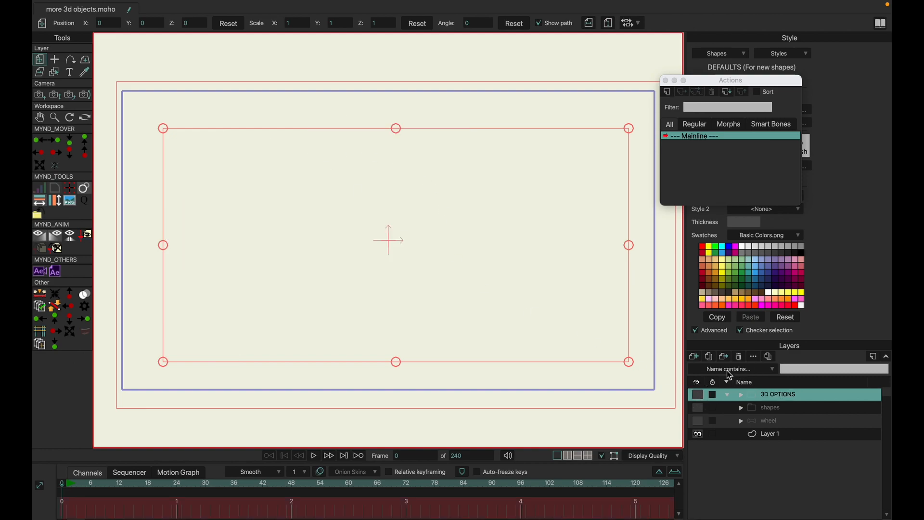
left_click(697, 395)
left_click(741, 395)
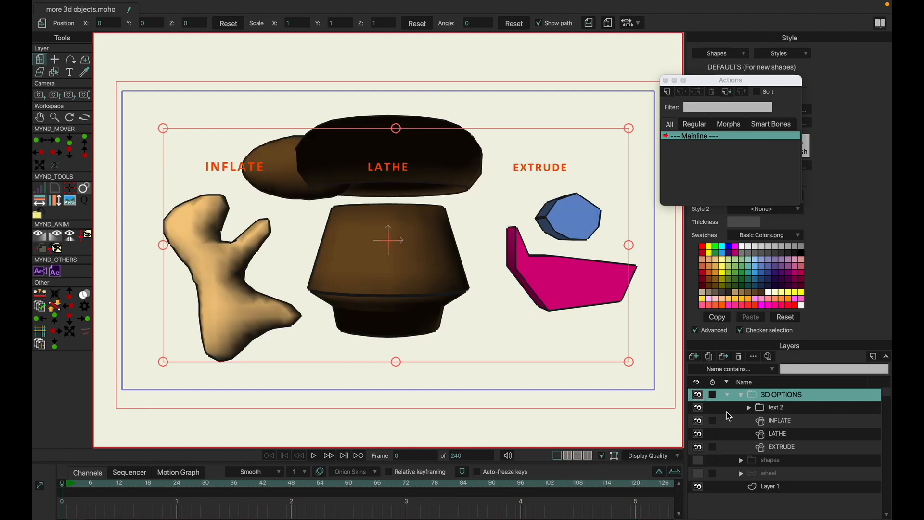
left_click(697, 407)
left_click(698, 407)
Hide the INFLATE, LATHE and EXTRUDE 3D layers inside the 3D OPTIONS group and collapse the group
left_click(698, 421)
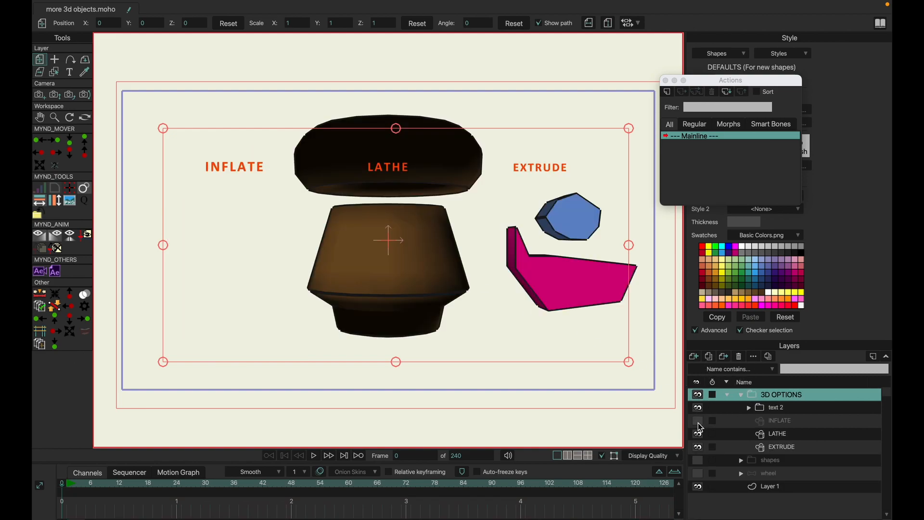
left_click(697, 434)
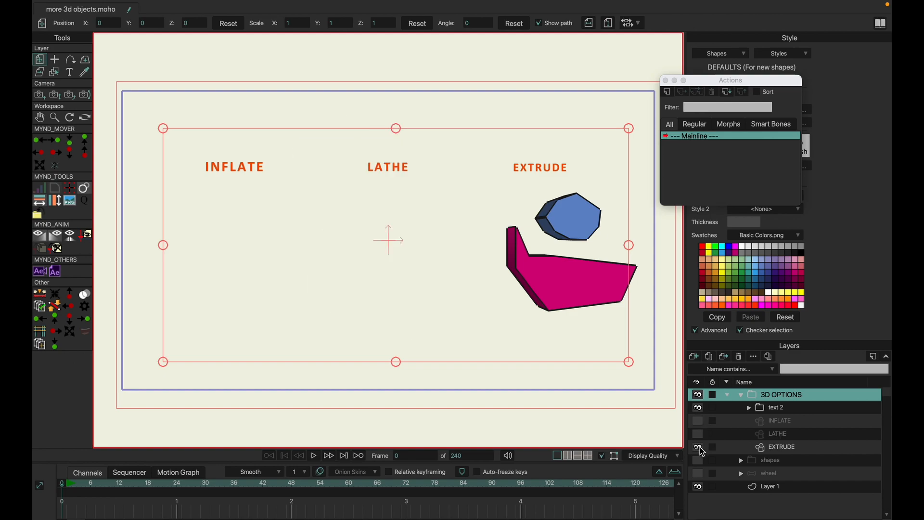
left_click(699, 447)
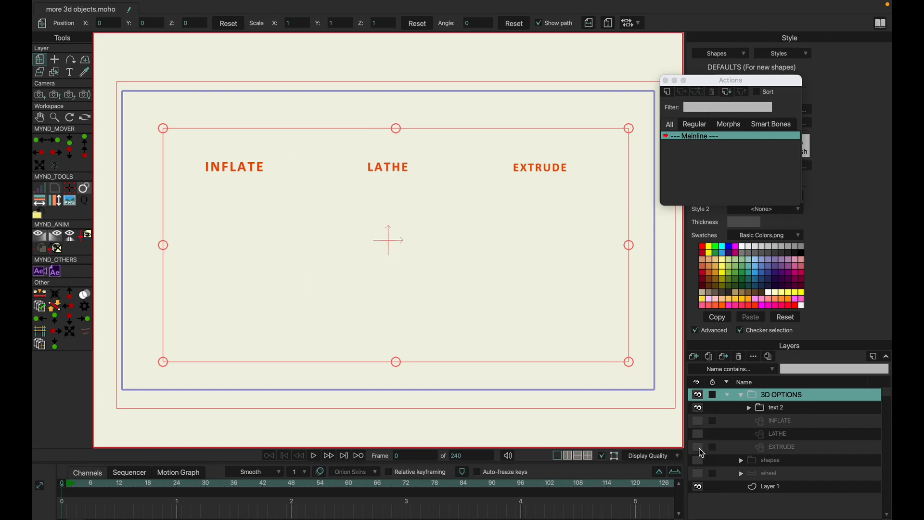
left_click(749, 408)
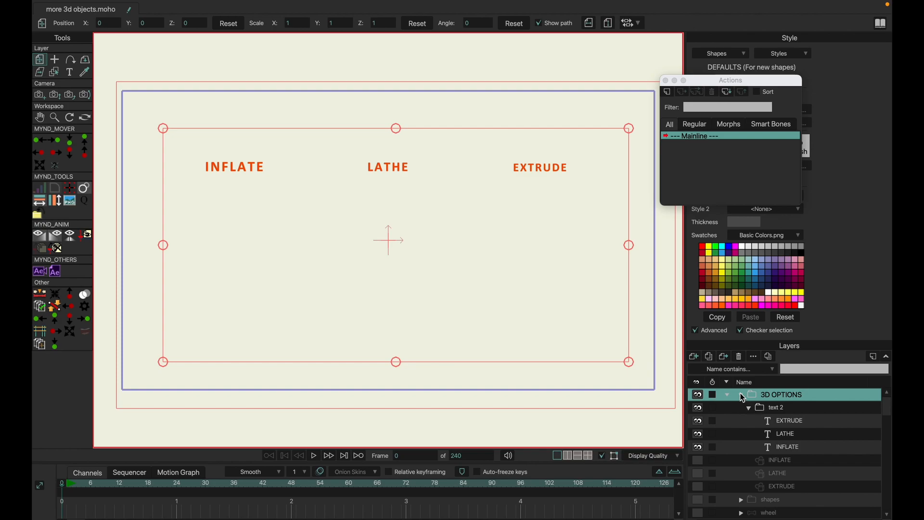
left_click(741, 395)
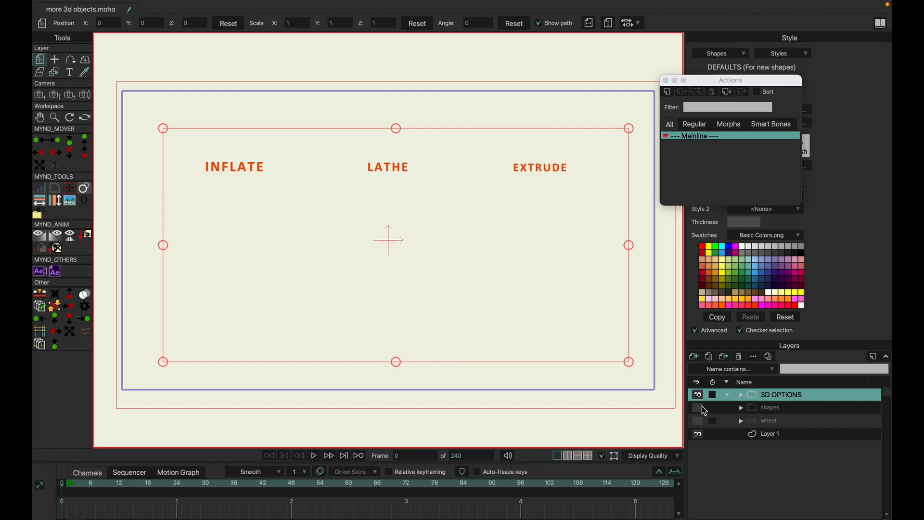
Show the shapes group in place of the 3D OPTIONS group and expand it to list its subgroups
left_click(702, 406)
left_click(698, 394)
left_click(749, 414)
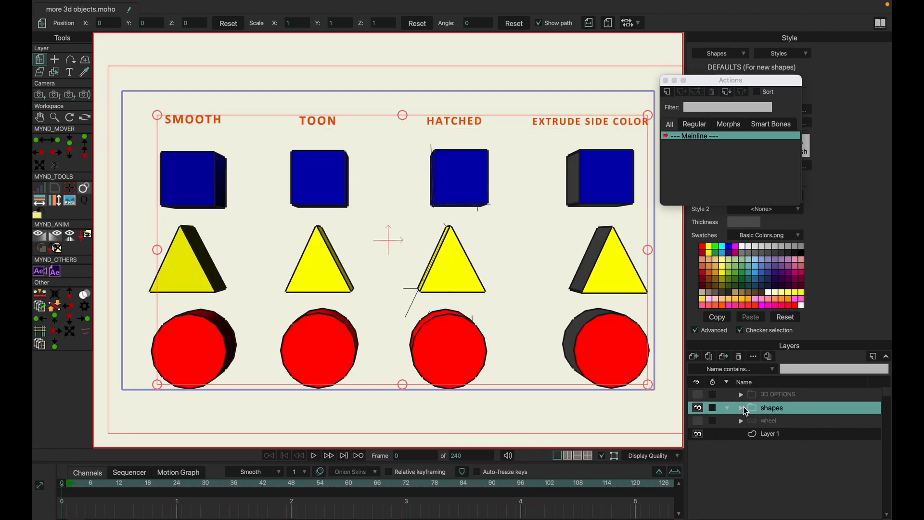
left_click(741, 408)
left_click(749, 434)
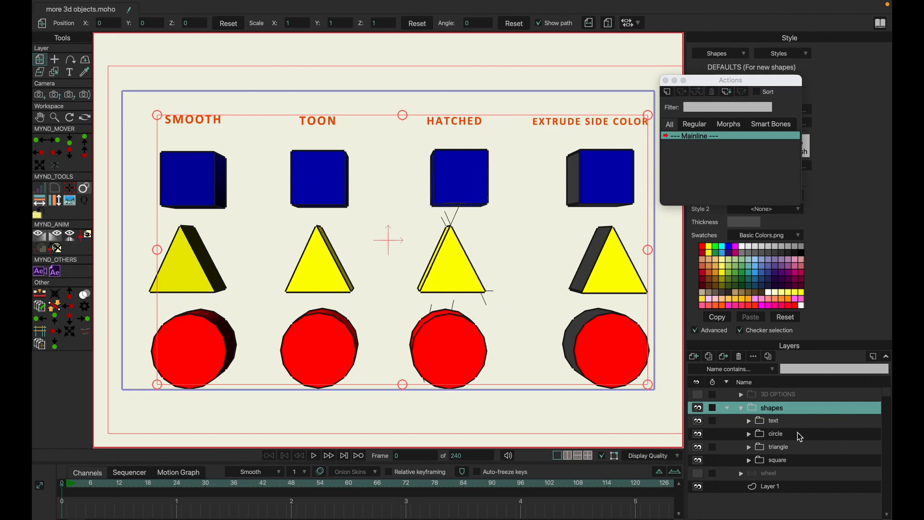
Expand the square group inside shapes and select its square layer
left_click(787, 462)
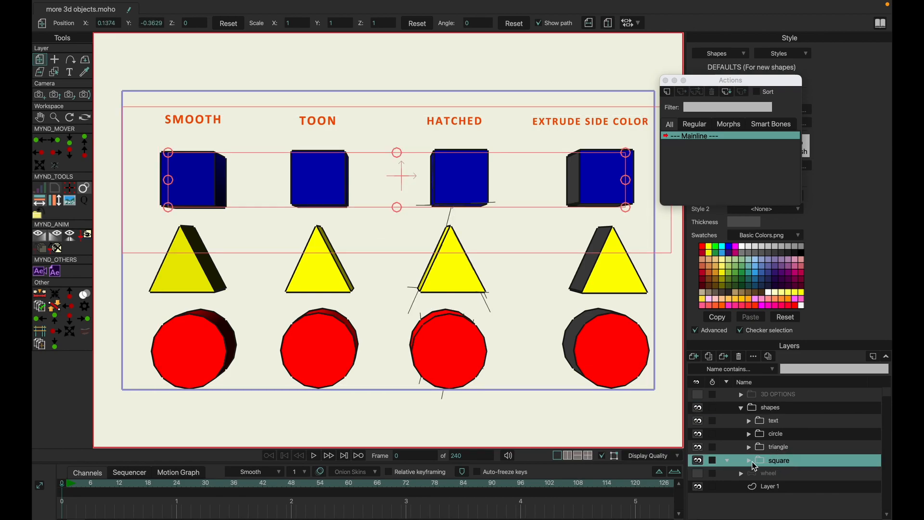
left_click(749, 461)
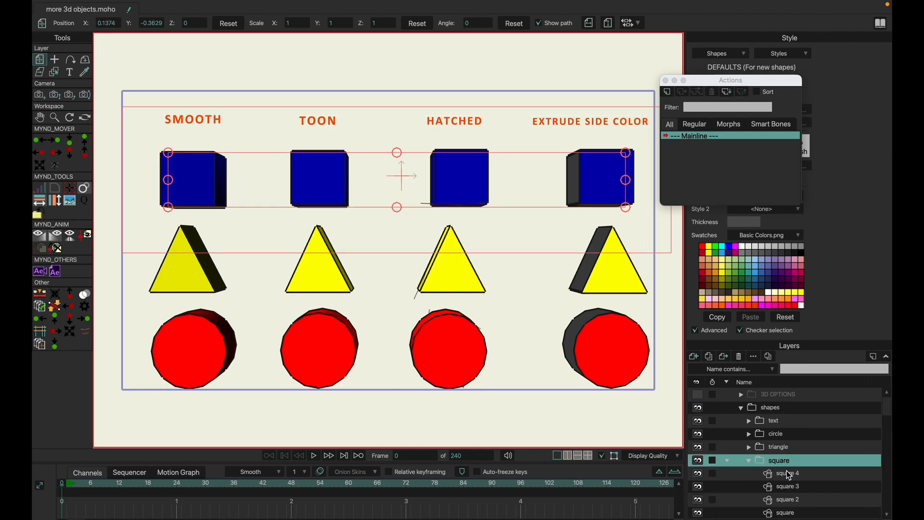
scroll(793, 479, "down", 1)
left_click(795, 487)
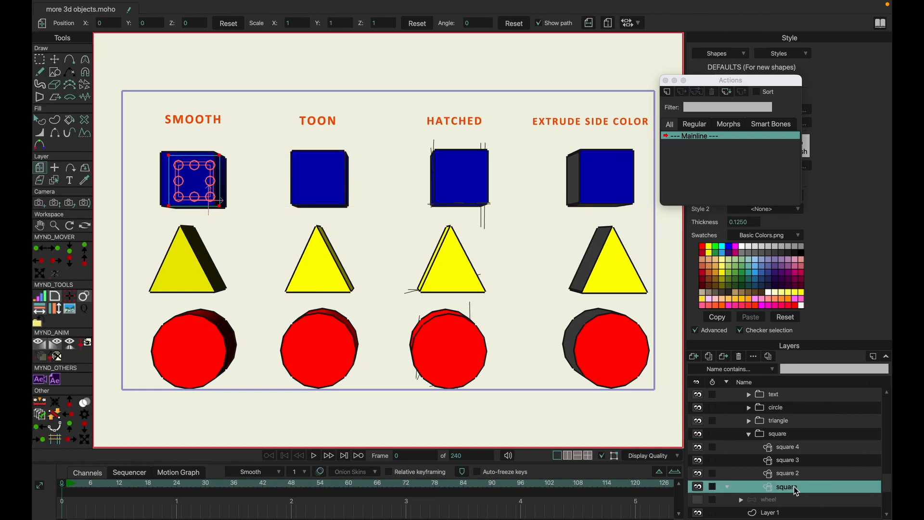
Examine the square layer's 3D options, including the available 3D conversion and shading types, leaving the settings as they are
double_click(794, 485)
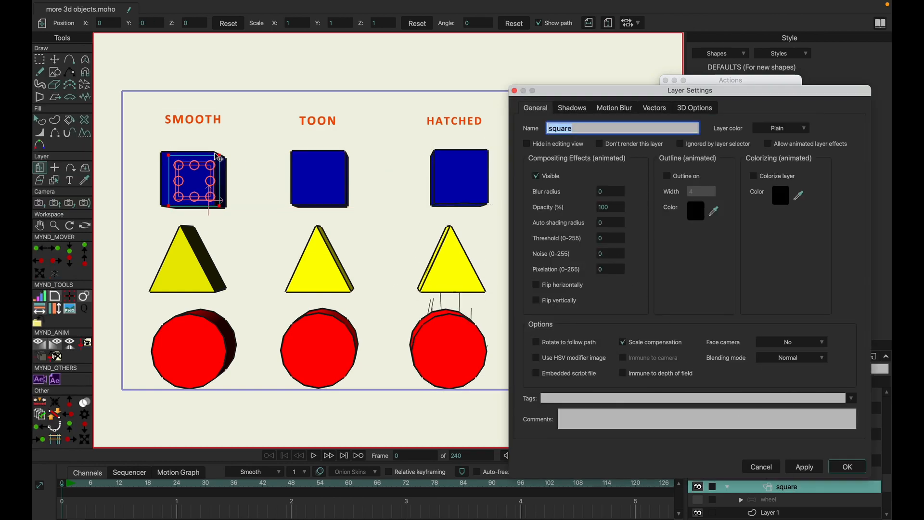
left_click(687, 111)
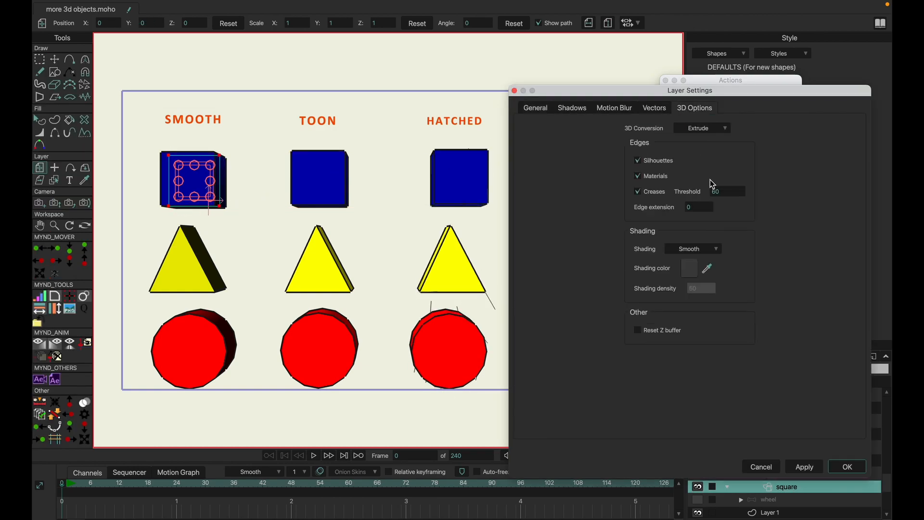
left_click(709, 127)
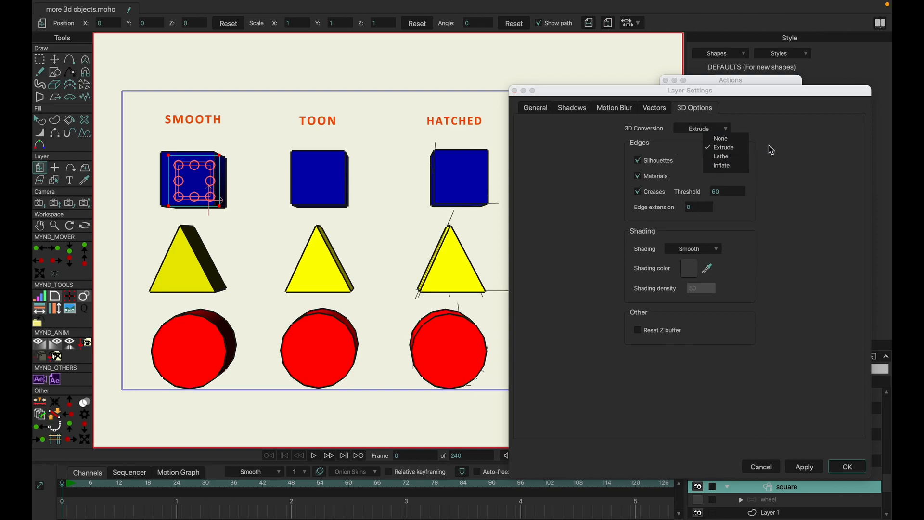
left_click(770, 155)
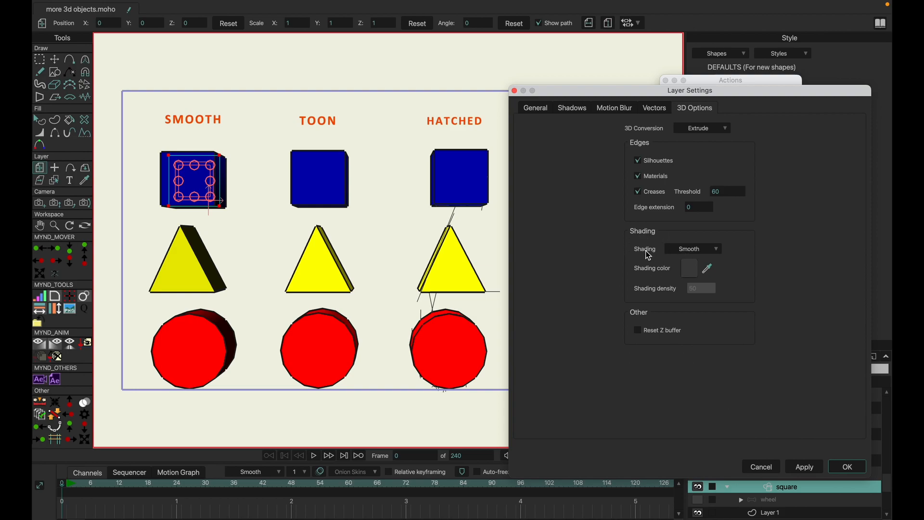
left_click(700, 250)
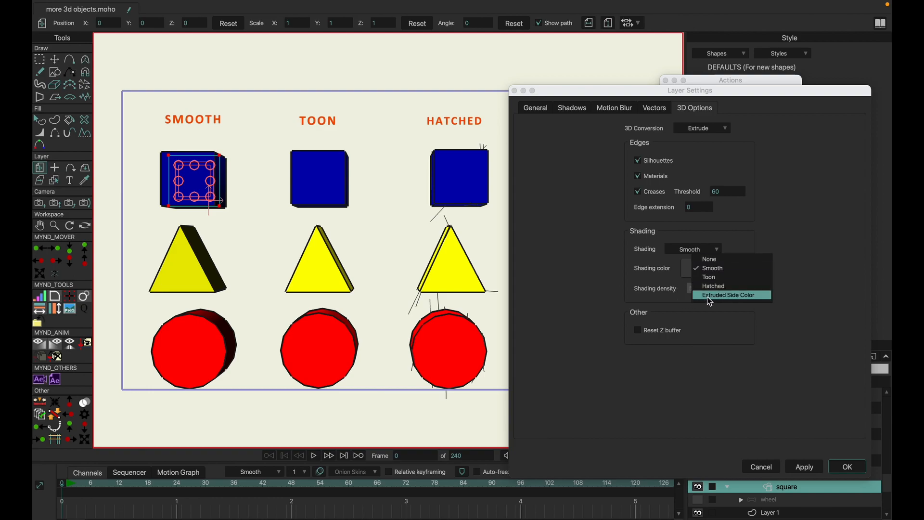
left_click(792, 351)
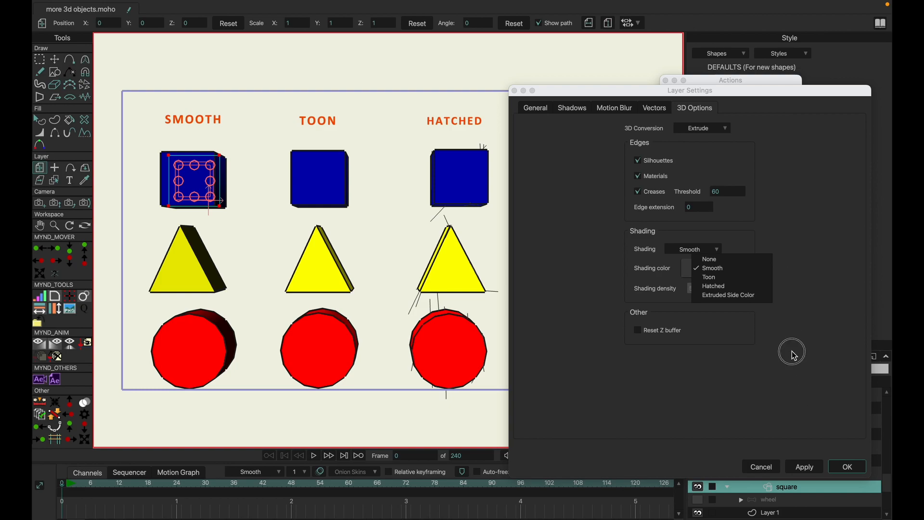
left_click(845, 467)
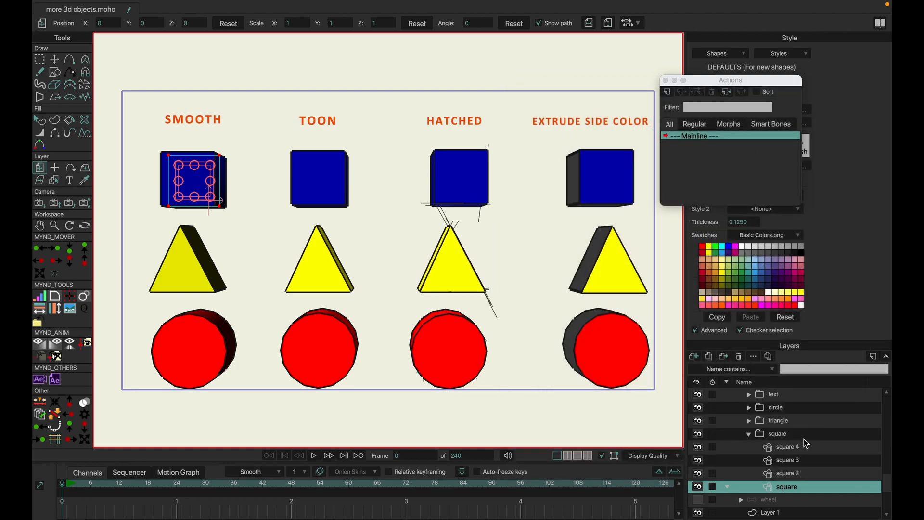
double_click(793, 488)
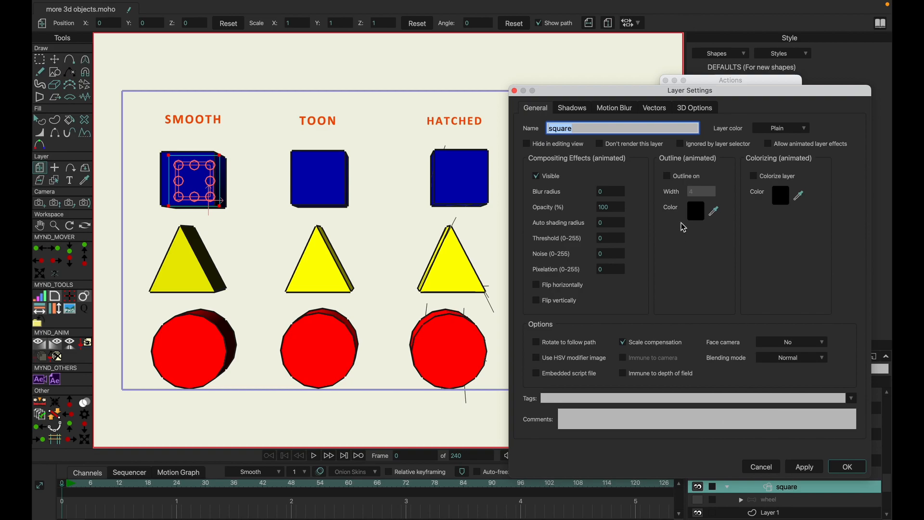
left_click(692, 110)
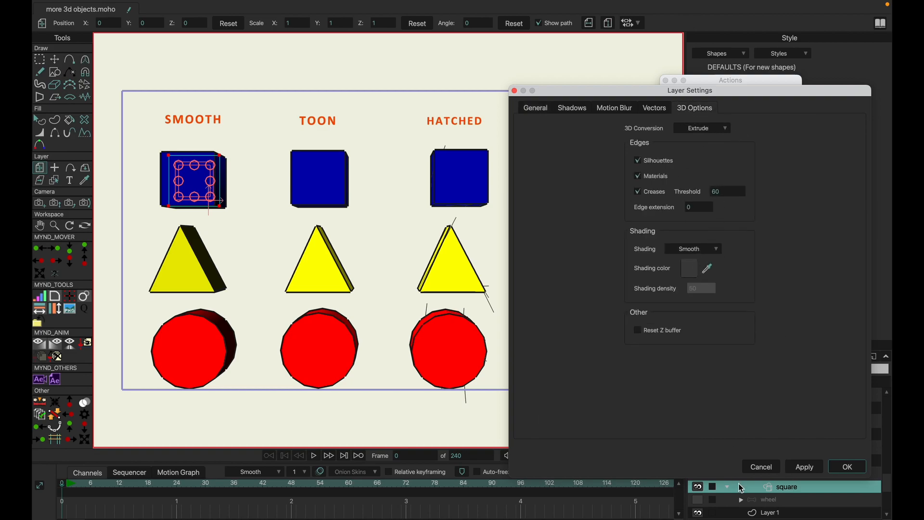
left_click(855, 469)
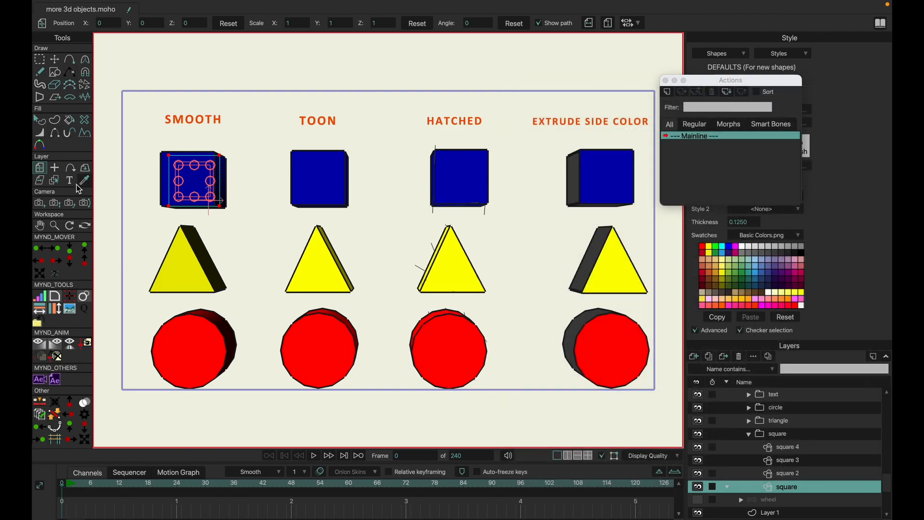
Orbit around the scene to compare the shading styles of the extruded shapes in 3D, and reset the view
left_click(85, 167)
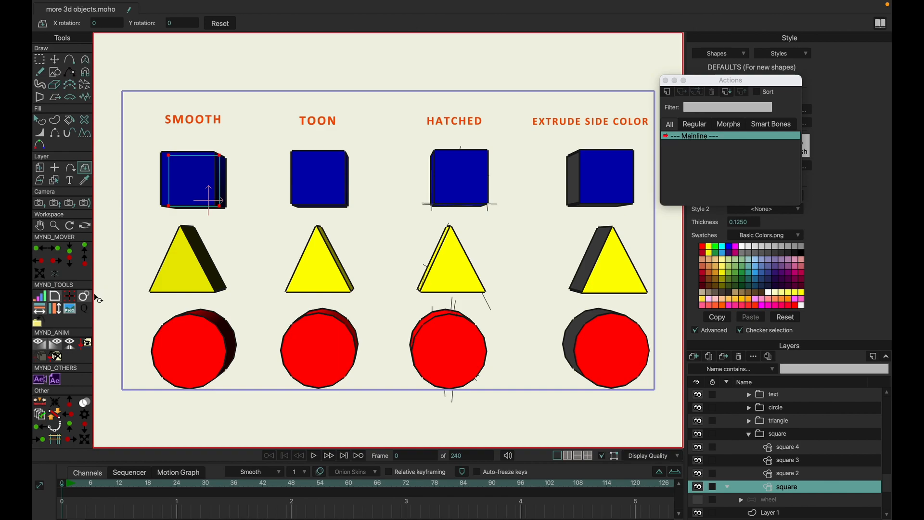
left_click(85, 225)
left_click_drag(443, 219, 412, 260)
left_click_drag(330, 268, 281, 343)
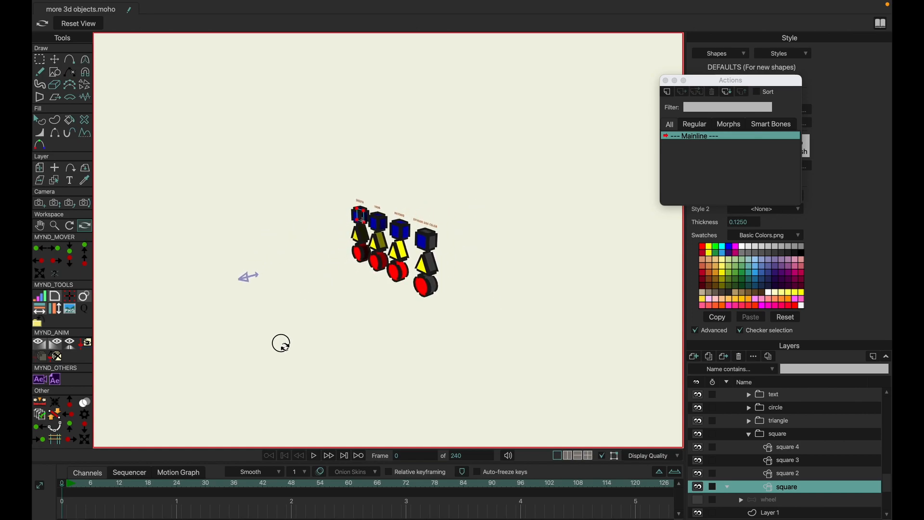
left_click_drag(469, 261, 545, 221)
left_click_drag(418, 232, 484, 204)
left_click_drag(369, 223, 397, 234)
left_click(68, 29)
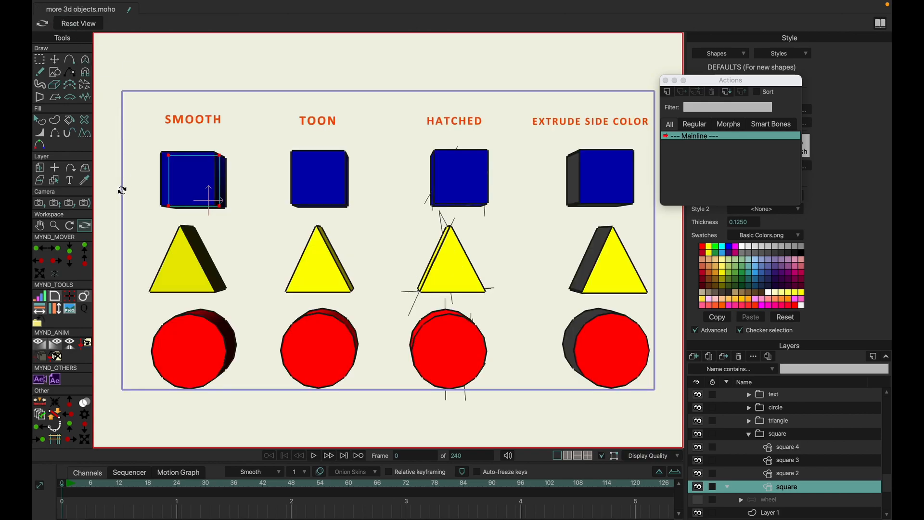
Rotate the square layer under SMOOTH to about 8.4° in X and 70.9° in Y, and rotate square 2 under TOON in 3D
left_click(85, 168)
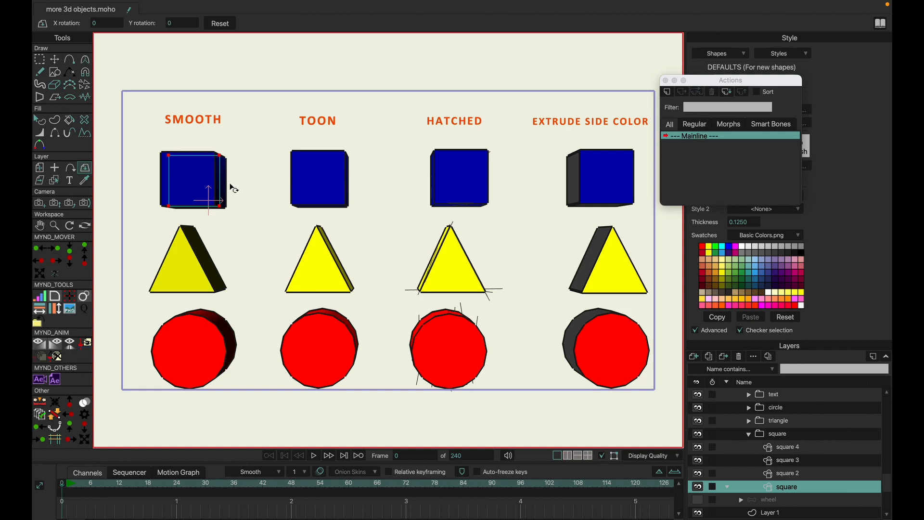
mouse_move(189, 181)
left_mouse_down()
mouse_move(414, 172)
mouse_move(301, 177)
mouse_move(506, 222)
mouse_move(266, 233)
mouse_move(294, 159)
mouse_move(114, 201)
mouse_move(258, 196)
mouse_move(353, 132)
mouse_move(367, 138)
mouse_move(165, 223)
mouse_move(166, 154)
mouse_move(155, 176)
mouse_move(196, 149)
mouse_move(150, 139)
left_mouse_up()
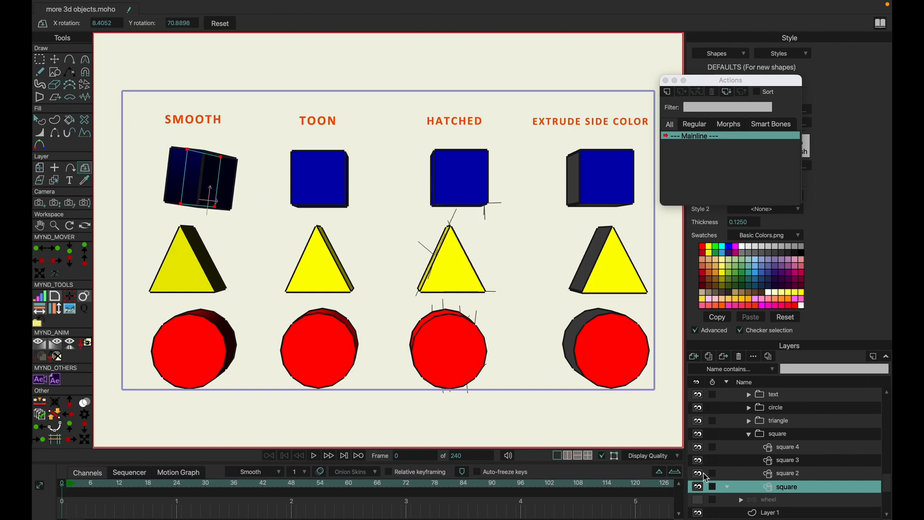
left_click(785, 475)
left_click_drag(330, 177, 330, 222)
Rotate the square 3 layer to about 6.9° in X and 53.1° in Y, and square 4 to about 5.6° and 50.3°
left_click(795, 462)
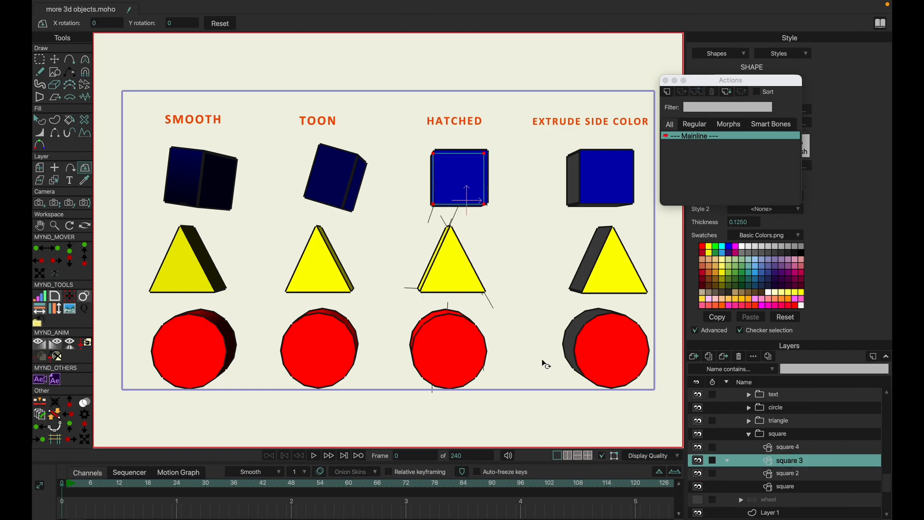
mouse_move(470, 177)
left_mouse_down()
mouse_move(585, 181)
mouse_move(606, 226)
mouse_move(397, 171)
mouse_move(423, 221)
mouse_move(491, 195)
mouse_move(435, 150)
mouse_move(463, 130)
mouse_move(437, 152)
mouse_move(458, 123)
left_mouse_up()
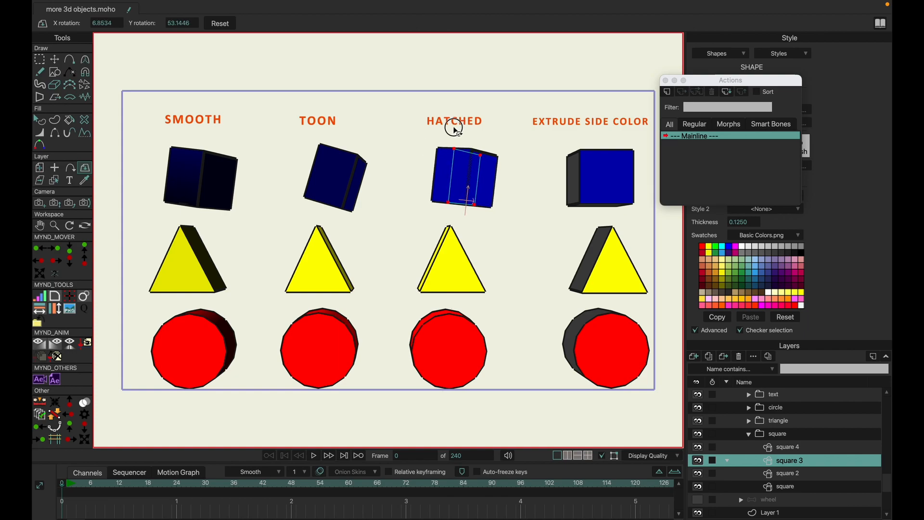
left_click(789, 448)
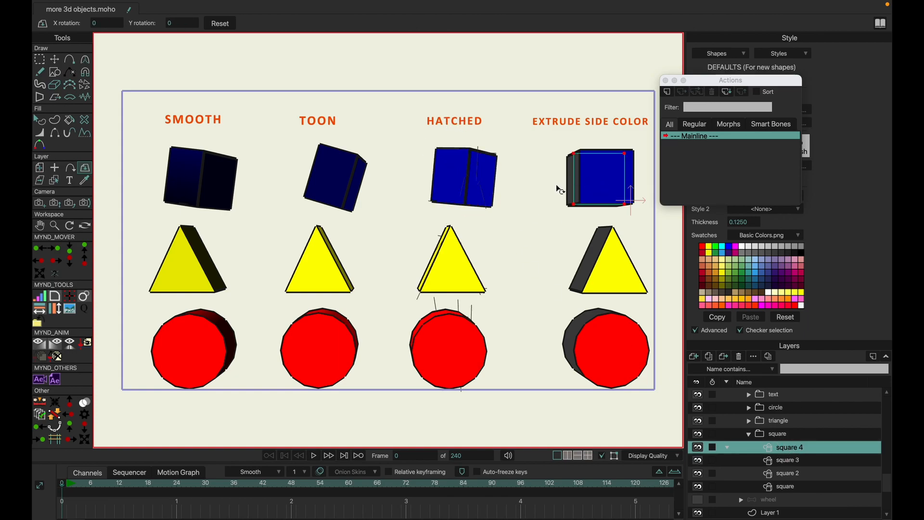
left_click_drag(569, 185, 596, 177)
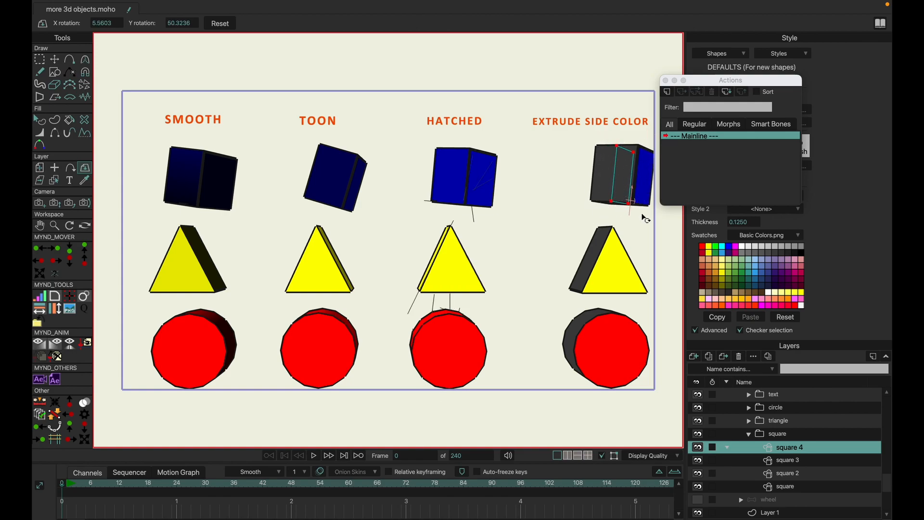
Recolor the fill of the shape on the square 4 layer under EXTRUDE SIDE COLOR to a light blue
left_click(39, 120)
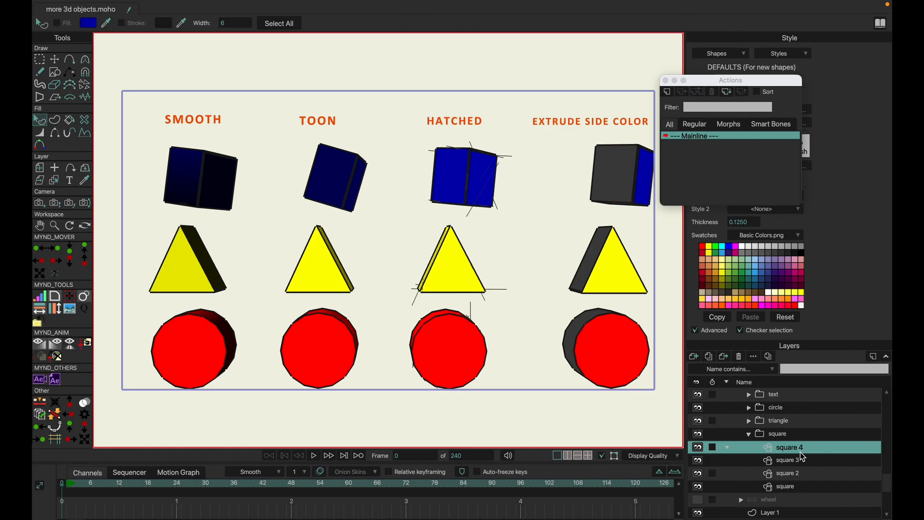
left_click(621, 186)
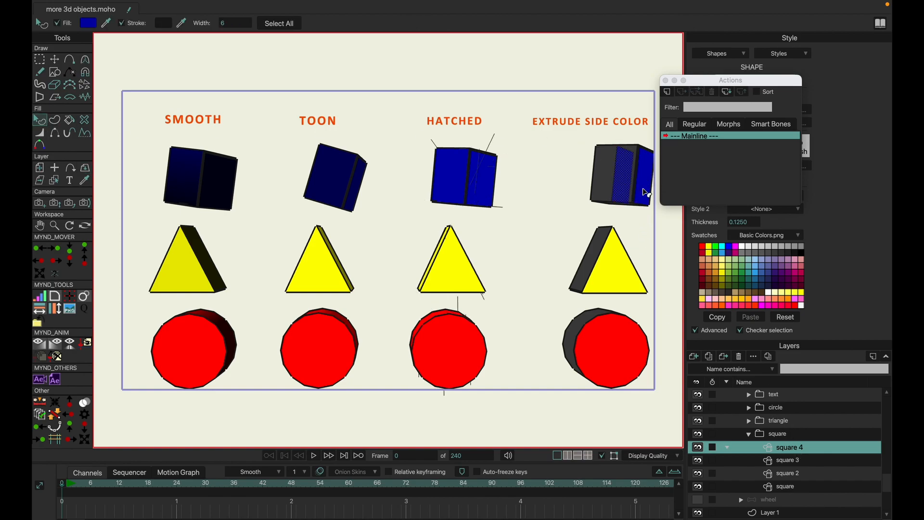
left_click(760, 263)
left_click(758, 286)
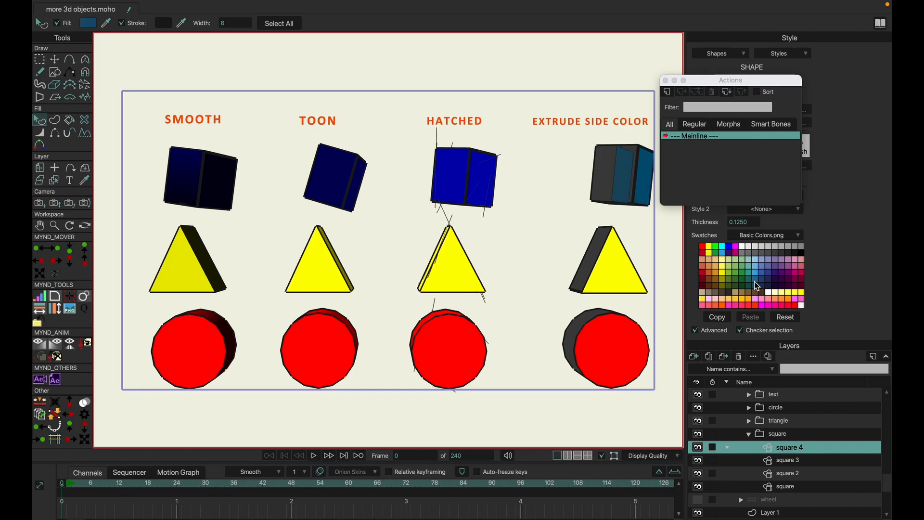
left_click(749, 266)
left_click(736, 267)
left_click(761, 266)
left_click(655, 221)
Set the square 4 layer's 3D shading color to red for its extruded sides and apply the change
double_click(795, 452)
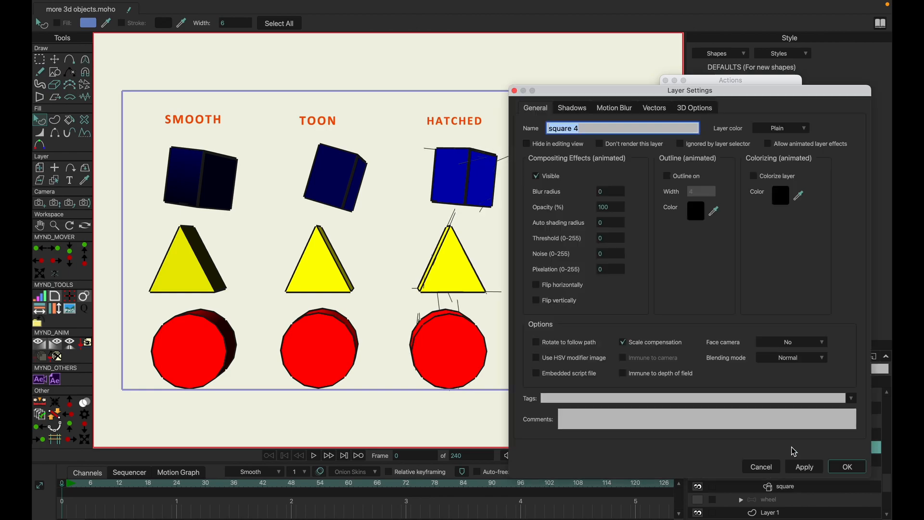
left_click(702, 109)
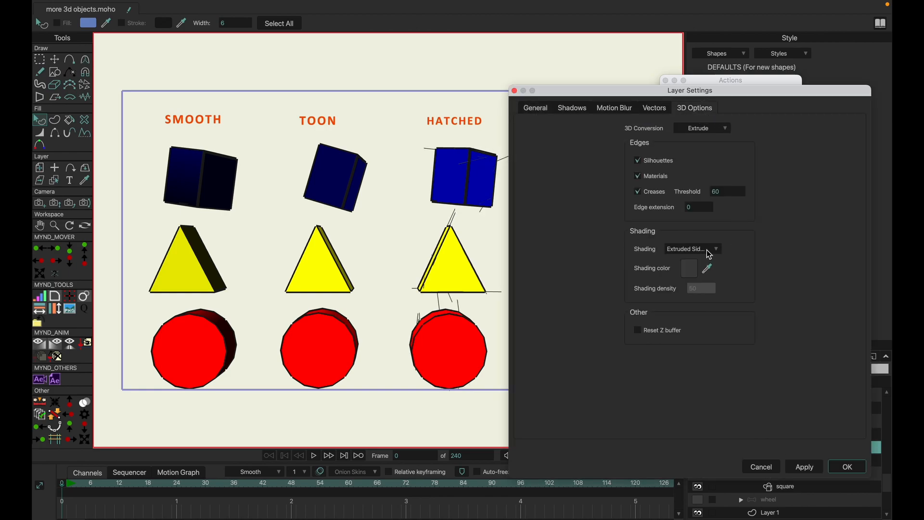
left_click(690, 268)
left_click_drag(701, 225, 769, 156)
left_click(822, 323)
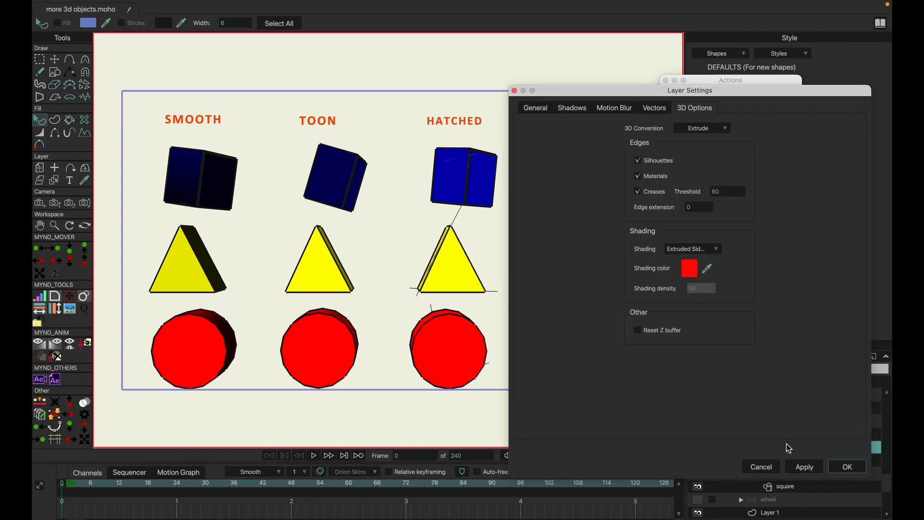
left_click(804, 467)
left_click(847, 467)
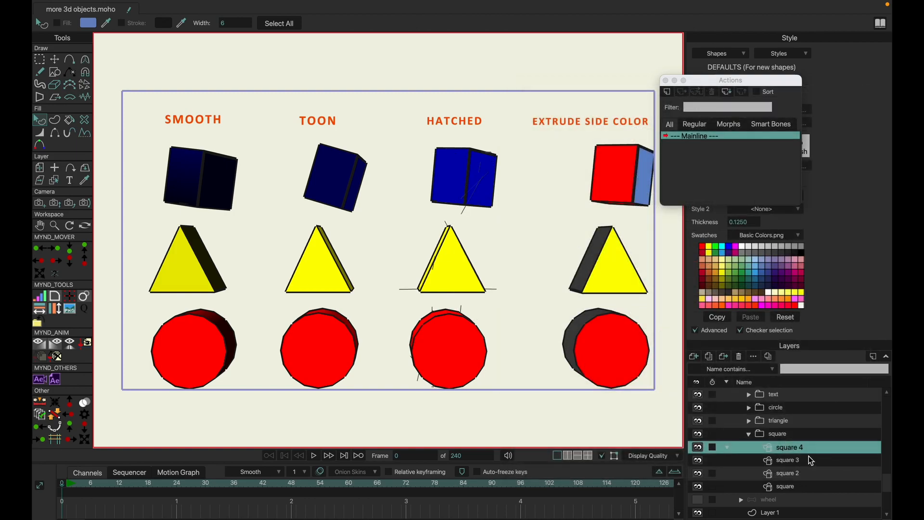
Move the tringle 4 layer under EXTRUDE SIDE COLOR slightly to the left and rotate it in 3D
left_click(749, 434)
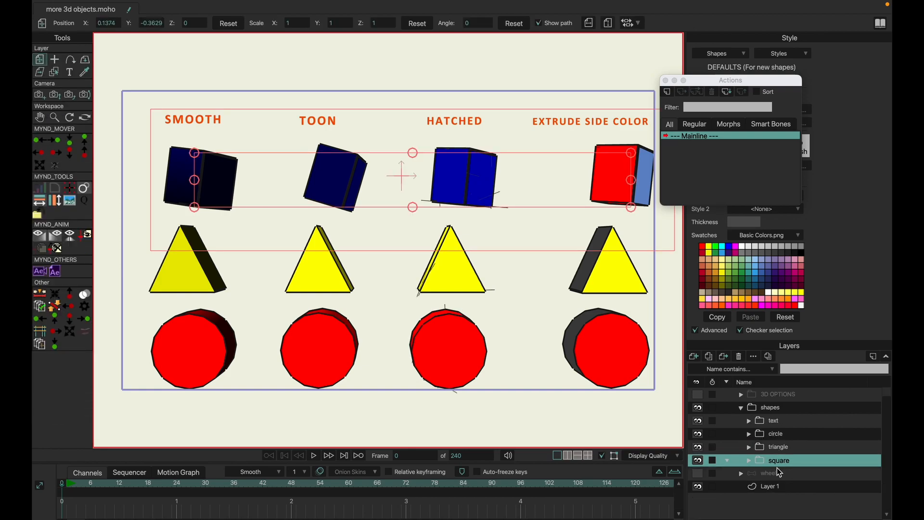
left_click(749, 447)
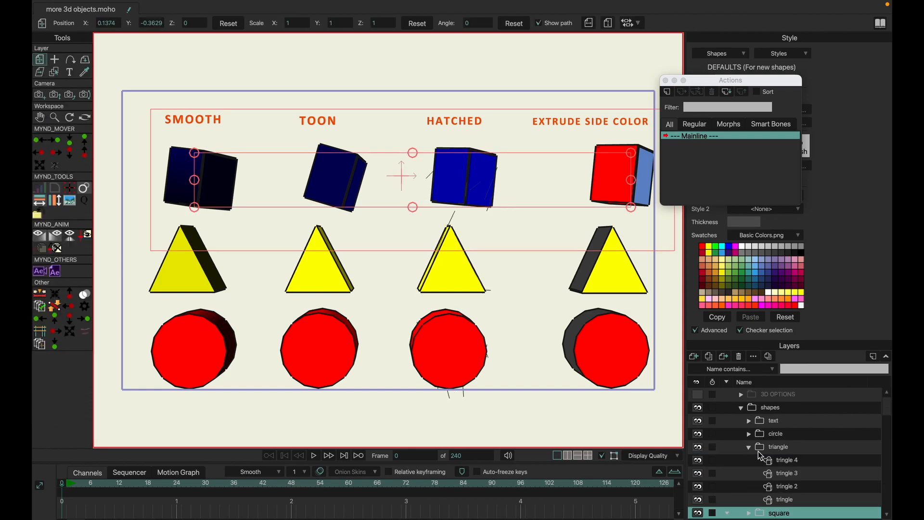
left_click(783, 460)
mouse_move(629, 270)
left_mouse_down()
mouse_move(540, 262)
mouse_move(637, 270)
left_mouse_up()
left_click(80, 171)
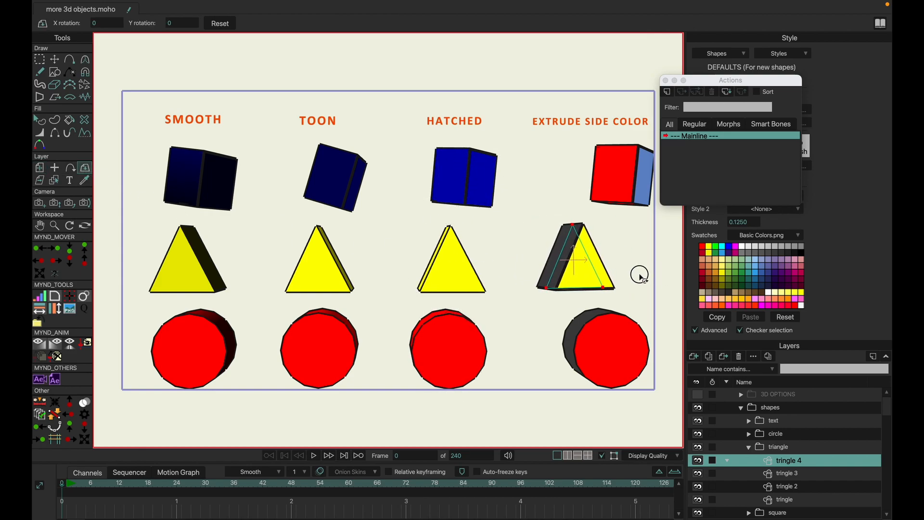
Rotate tringle 3 to about -1.6° in X and 24.8° in Y, rotate tringle 2, and rotate tringle to about 4.9° and 52.6°
left_click(809, 474)
mouse_move(429, 263)
left_mouse_down()
mouse_move(633, 256)
mouse_move(643, 270)
left_mouse_up()
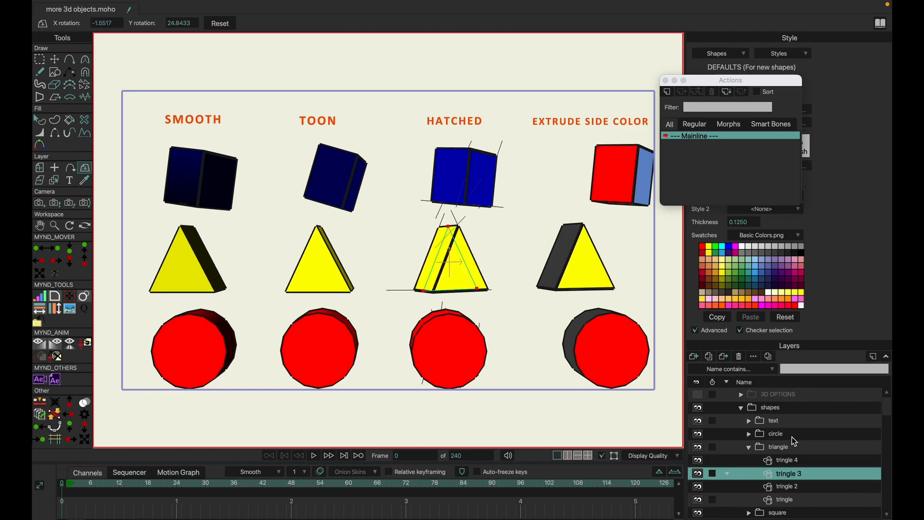
left_click(801, 488)
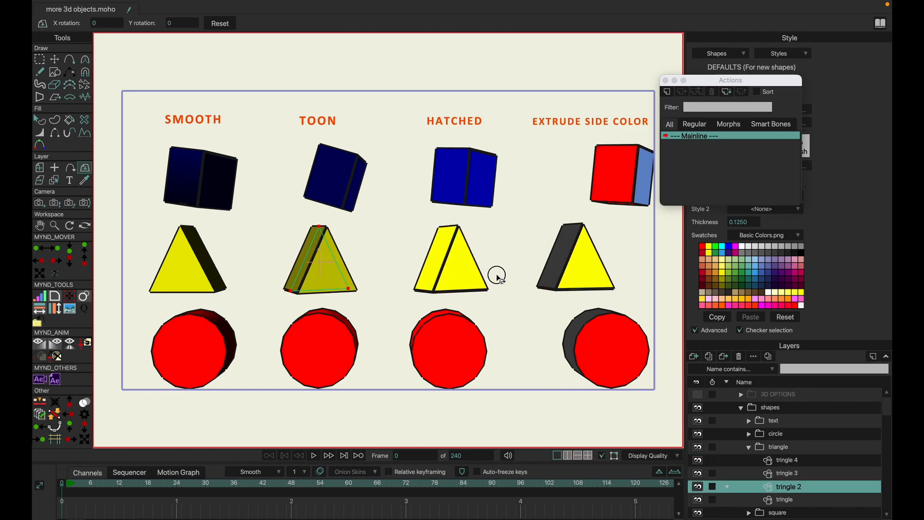
left_click(783, 500)
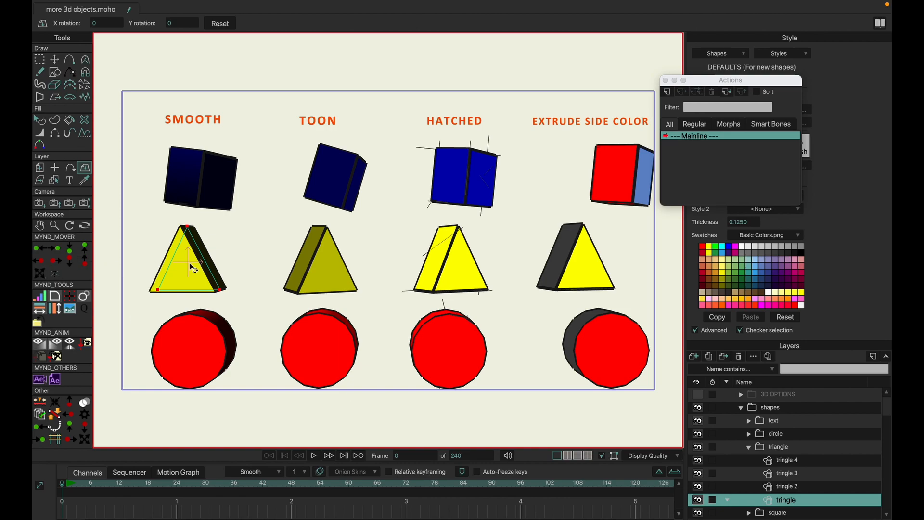
left_click_drag(392, 227, 588, 251)
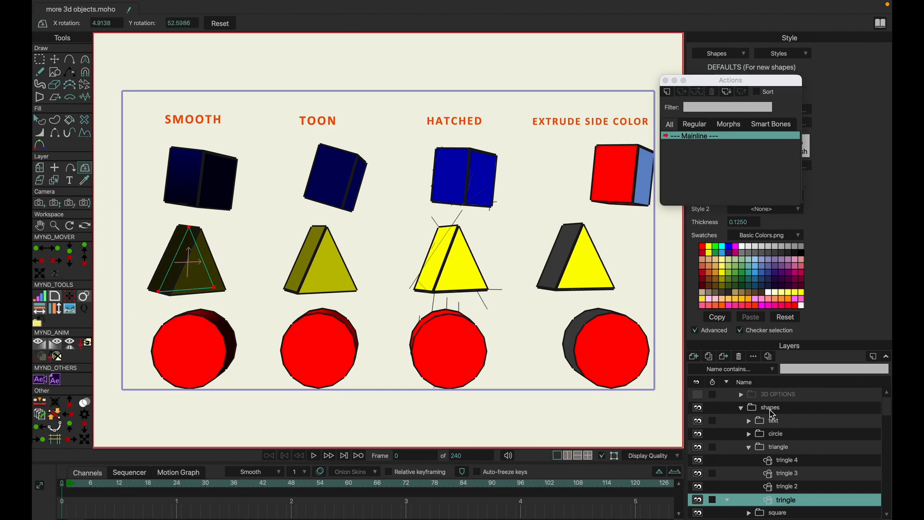
left_click(748, 447)
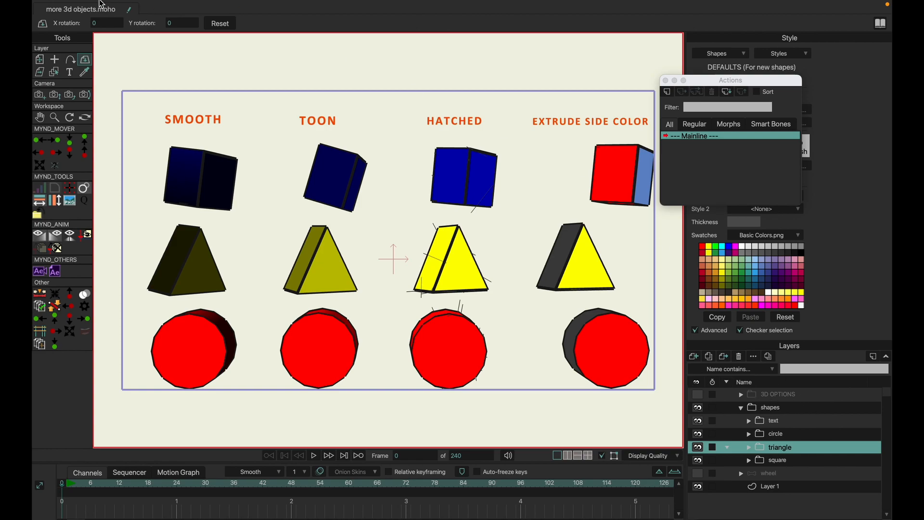
Render a preview of frame 0 to check the shading styles, and close the rendered image
left_click(105, 6)
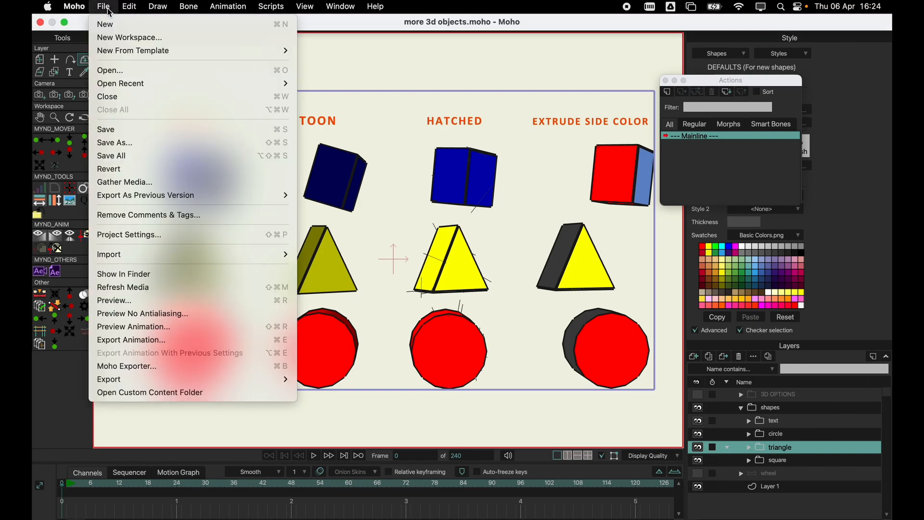
left_click(131, 299)
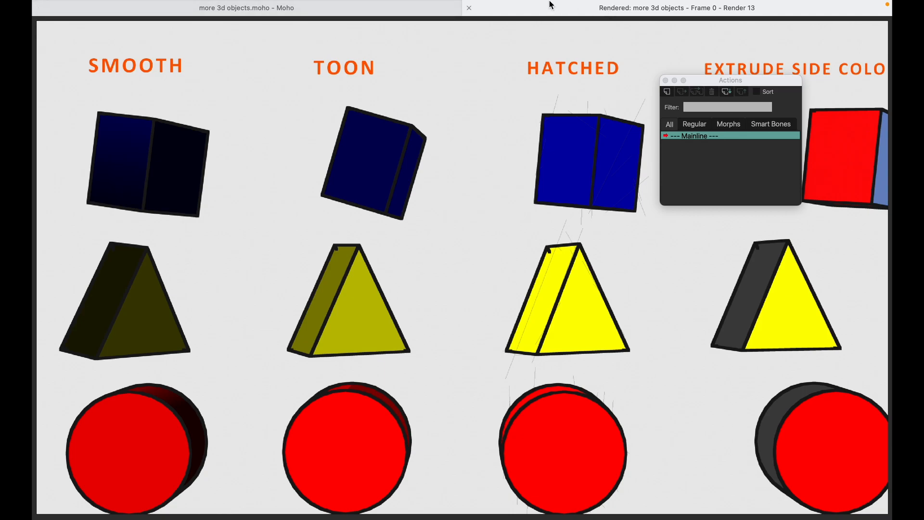
left_click(468, 8)
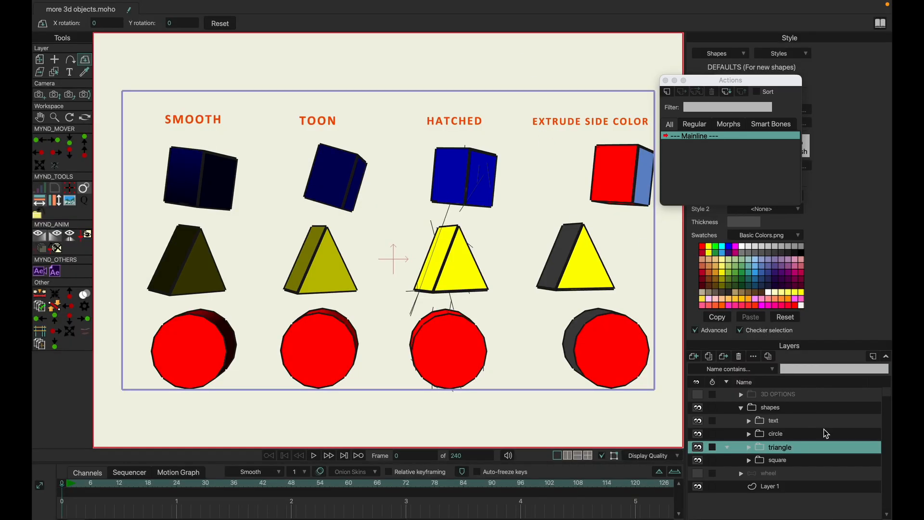
Hide the shapes group, and show and select the wheel layer
left_click(745, 409)
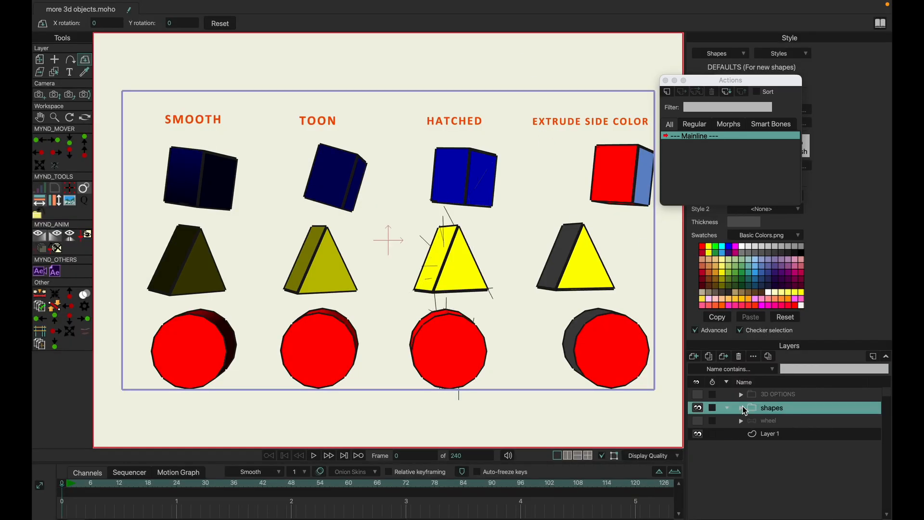
left_click(699, 408)
left_click(698, 420)
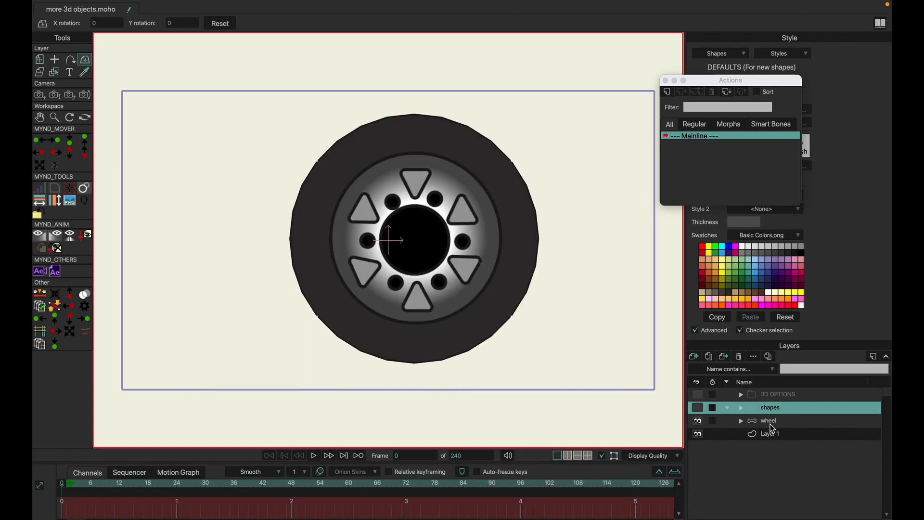
left_click(773, 422)
Animate the wheel's rotation with the turn bone, keying a side-on pose at frame 1 and a partly turned pose at frame 24
left_click(88, 59)
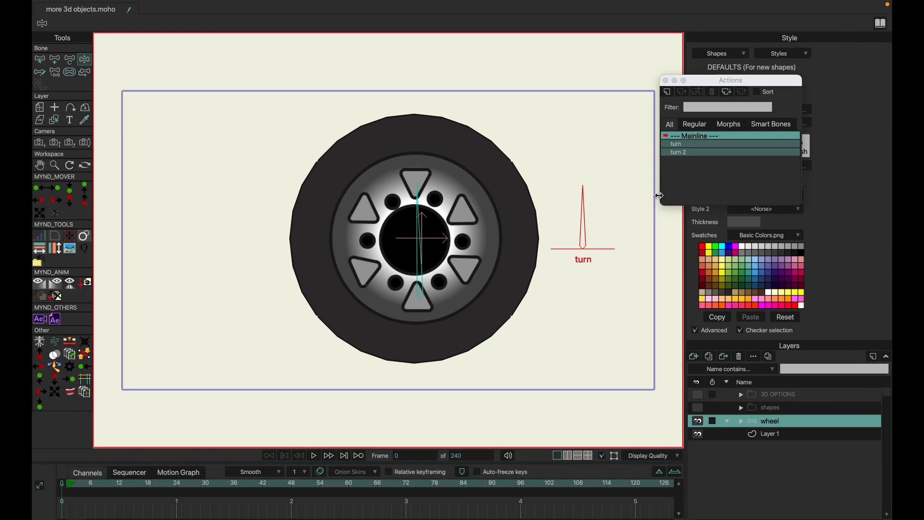
left_click_drag(586, 208, 550, 212)
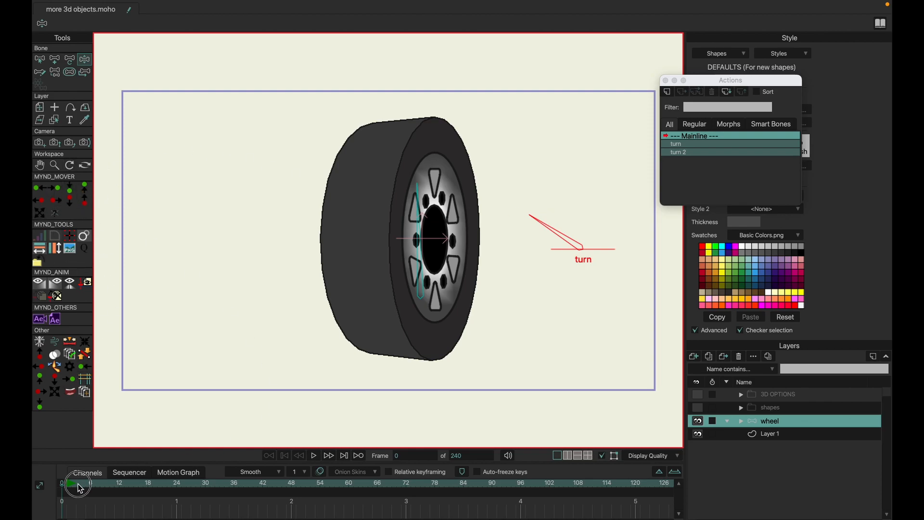
left_click(167, 489)
left_click_drag(619, 196, 550, 252)
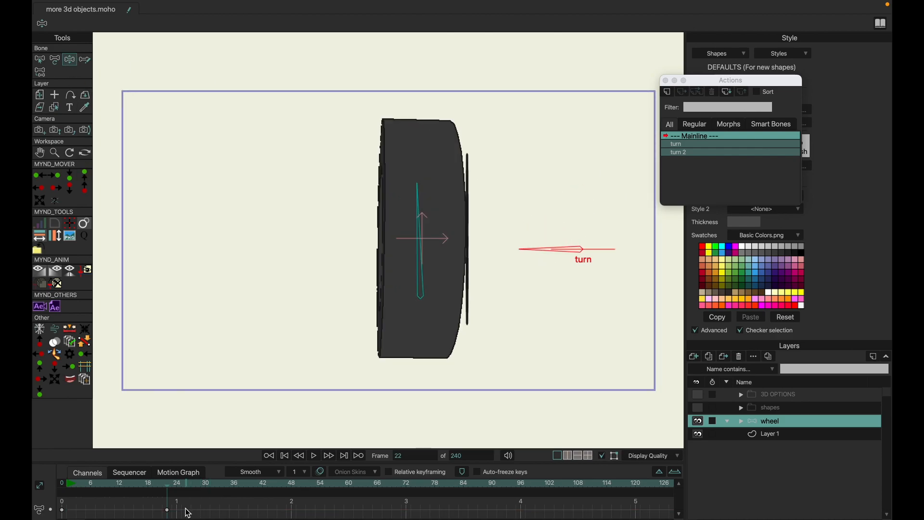
left_click_drag(167, 510, 71, 510)
left_click_drag(168, 484, 176, 489)
left_click_drag(537, 253, 556, 232)
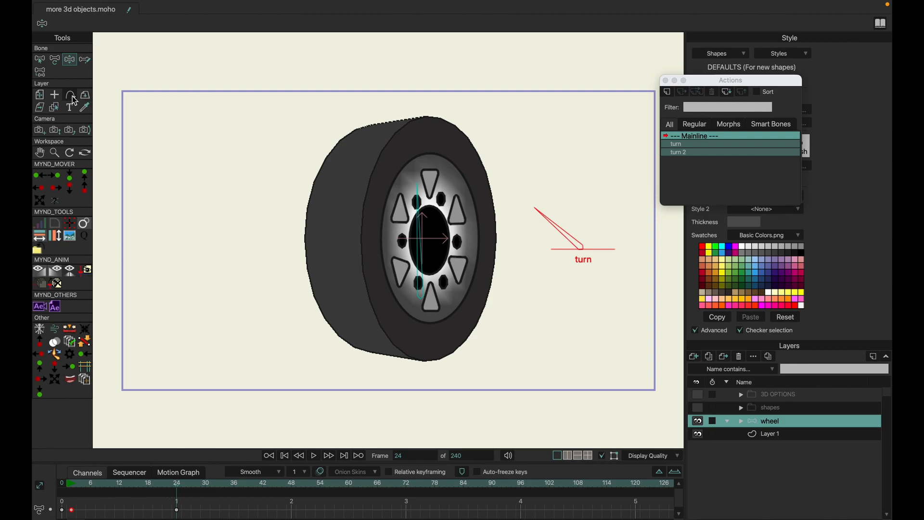
left_click(63, 485)
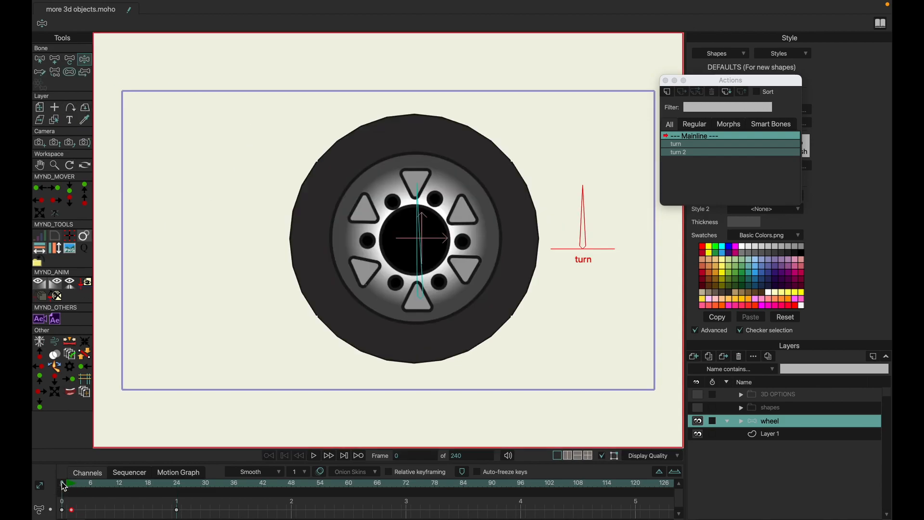
left_click(66, 485)
left_click_drag(71, 509, 67, 510)
Scale the wheel layer down to about 0.53 at frame 1 and up to about 2.45 at frame 24
left_click(40, 94)
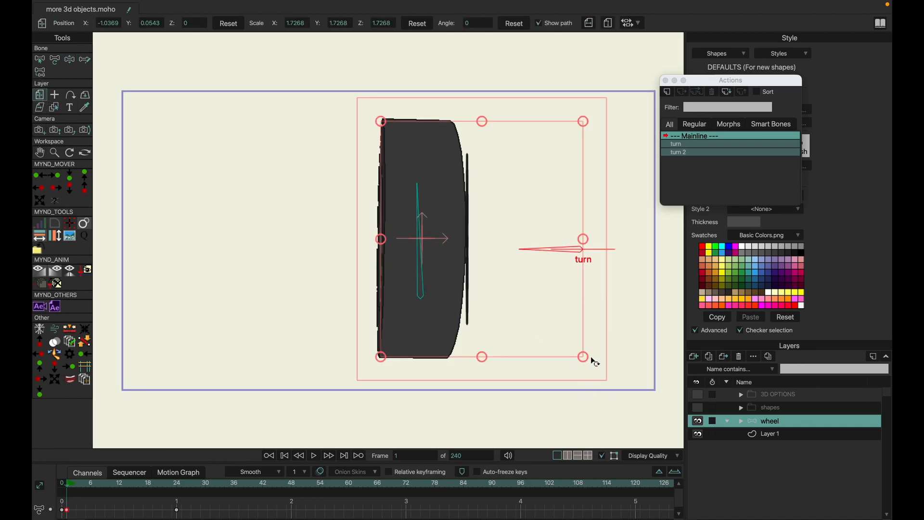
left_click_drag(583, 356, 468, 247)
left_click_drag(86, 494, 180, 496)
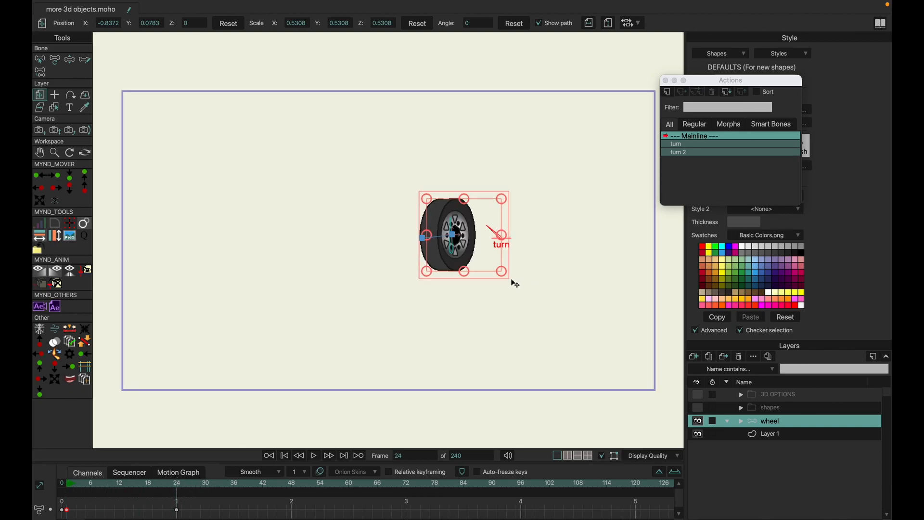
left_click_drag(502, 276, 463, 330)
Shift the wheel layer to the right at frame 12 and play the animation from the start
left_click_drag(176, 483, 120, 485)
left_click_drag(431, 281, 509, 287)
left_click_drag(504, 284, 504, 285)
left_click_drag(119, 484, 38, 481)
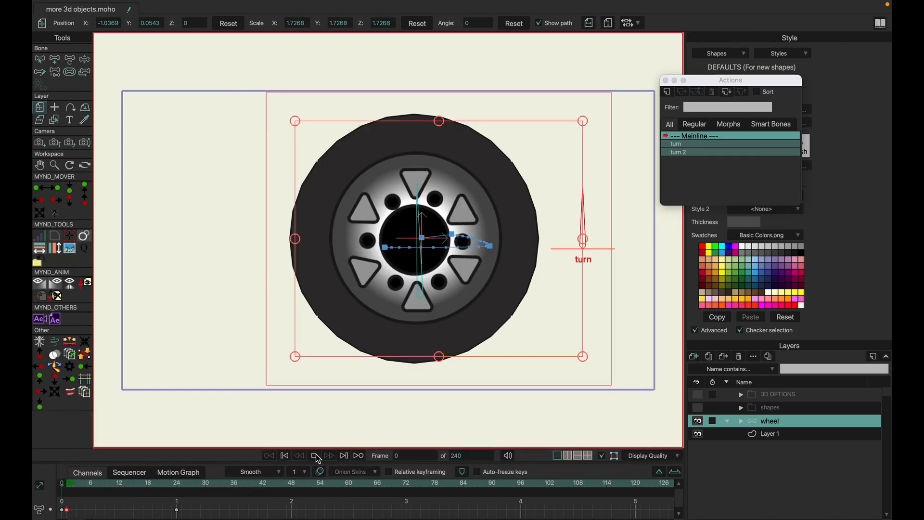
left_click(316, 454)
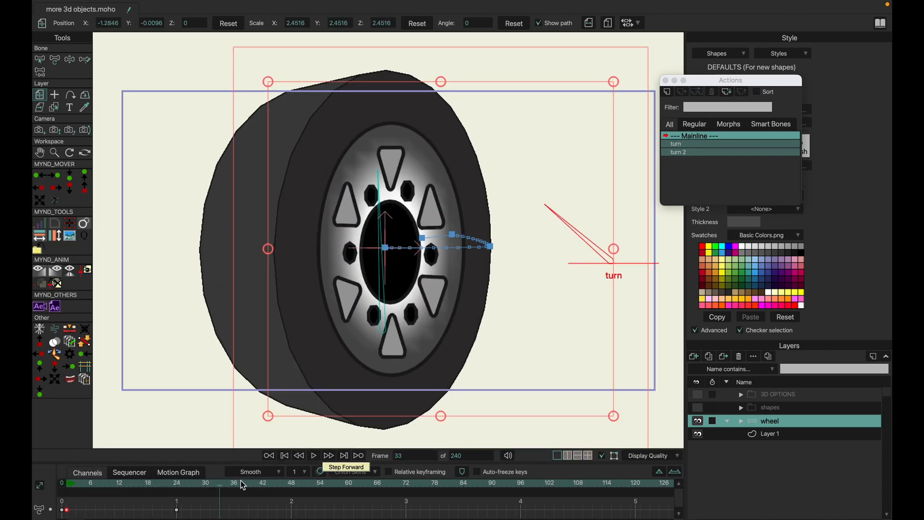
Adjust the turn bone so the enlarged wheel faces slightly more forward, and place that pose's keyframe at frame 24
left_click_drag(230, 487, 182, 485)
left_click(70, 60)
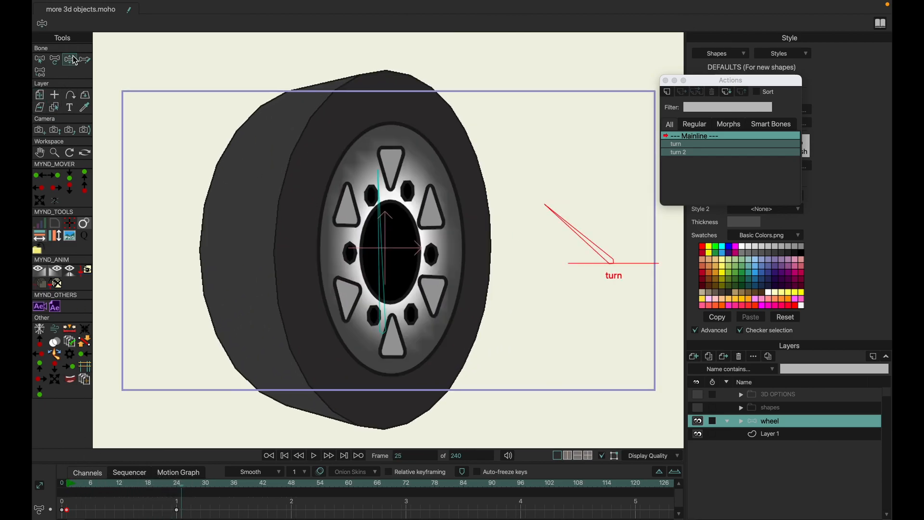
mouse_move(584, 239)
left_mouse_down()
mouse_move(573, 229)
mouse_move(598, 223)
mouse_move(561, 254)
mouse_move(570, 227)
left_mouse_up()
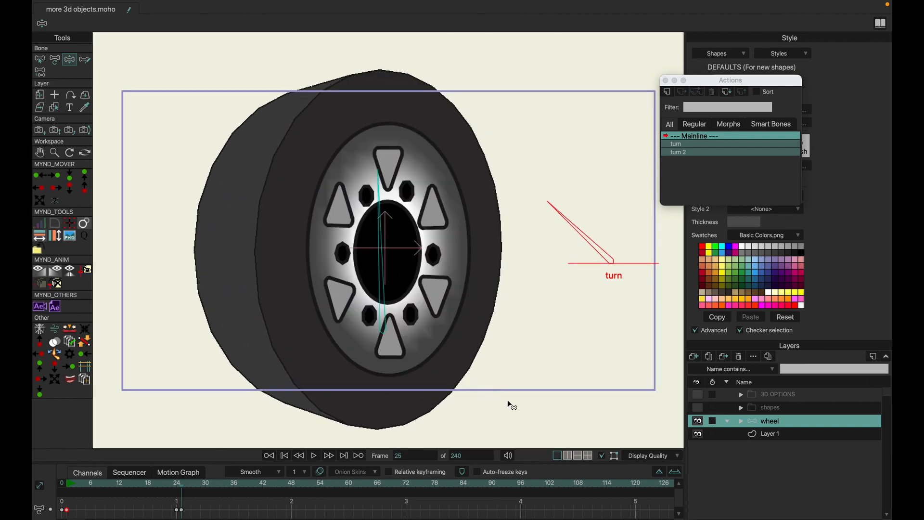
mouse_move(184, 487)
left_mouse_down()
mouse_move(103, 486)
mouse_move(184, 487)
left_mouse_up()
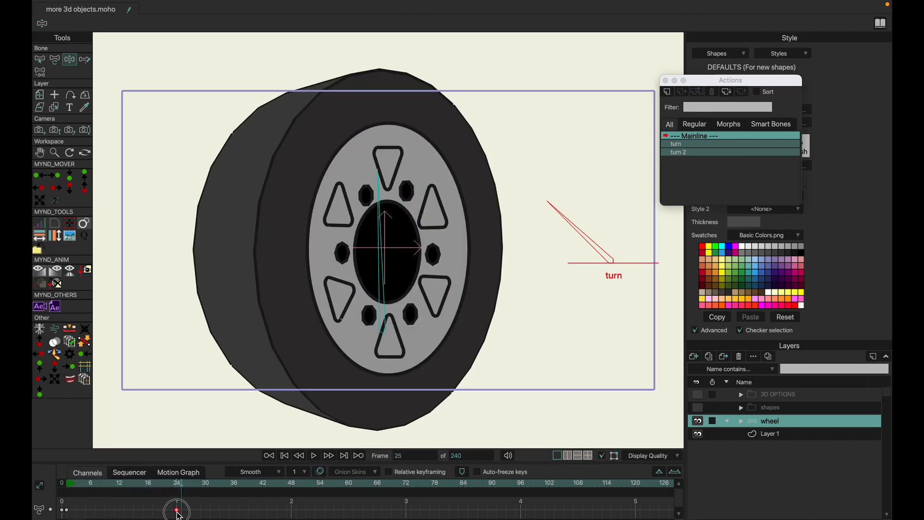
Go to frame 15, select the rim bone and inspect its bone constraints
left_click(130, 483)
left_click_drag(130, 482, 134, 483)
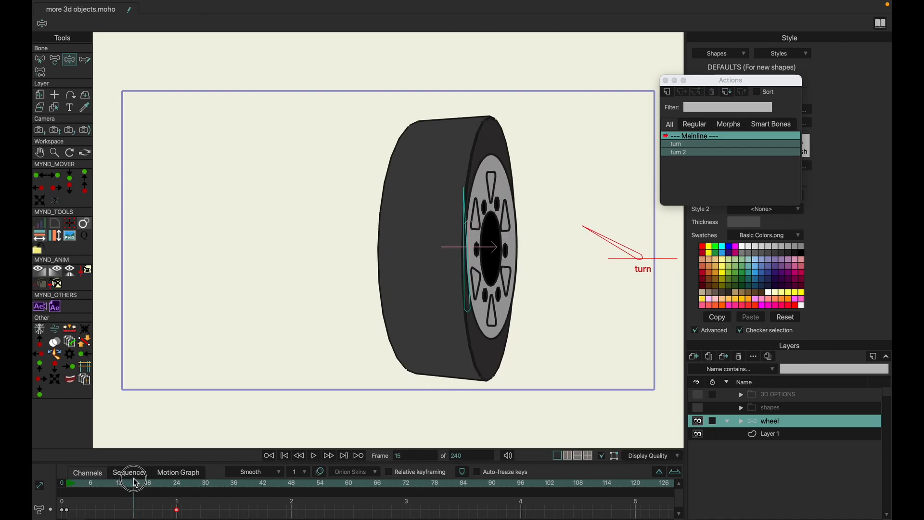
left_click(40, 60)
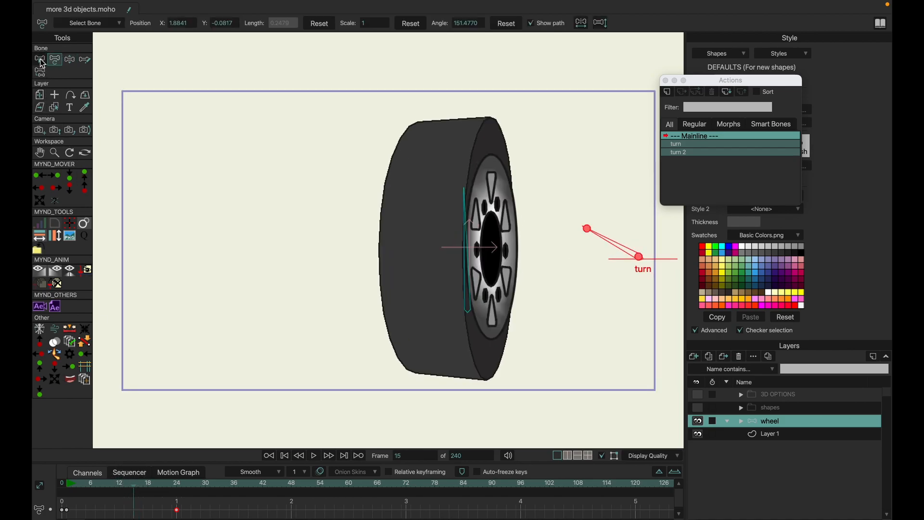
left_click(466, 263)
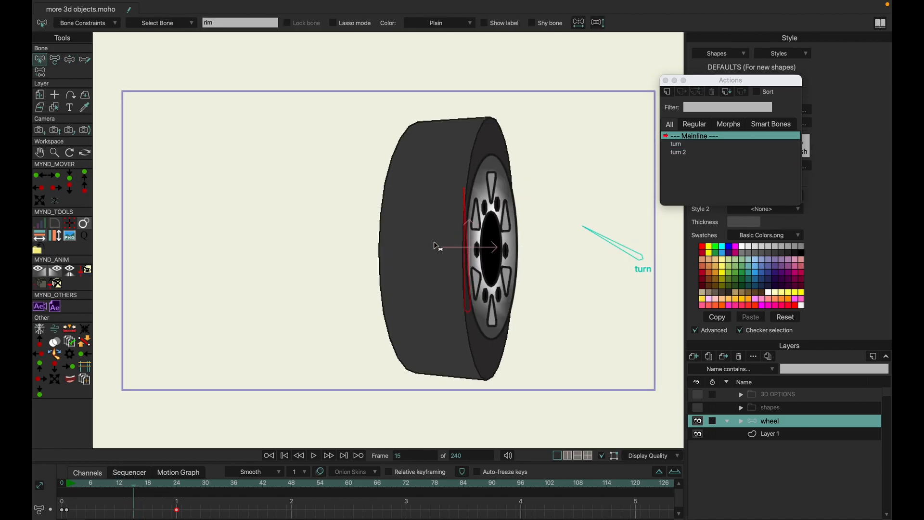
left_click(83, 24)
left_click(63, 81)
left_click(195, 261)
Try squashing the wheel by scaling the rim bone to about 0.53 at frame 15, and adjust the bone again at frame 24
key("t")
left_click_drag(464, 200, 408, 98)
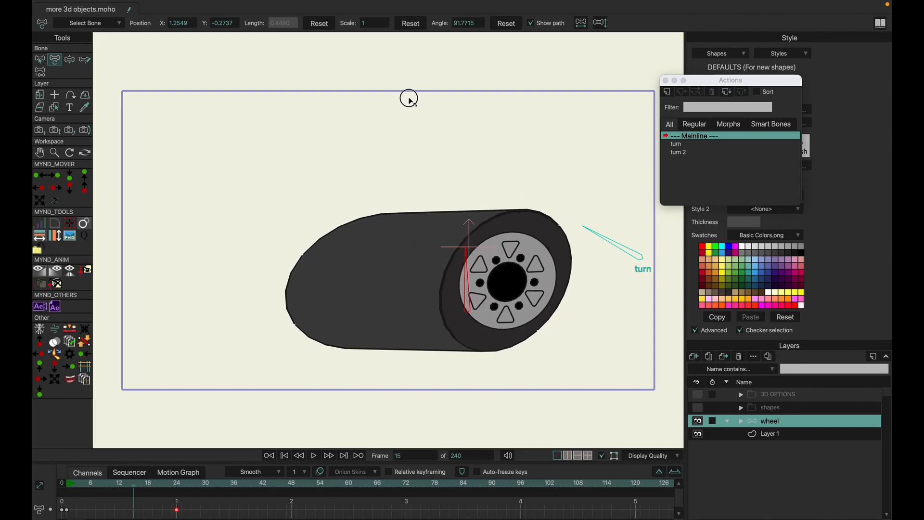
left_click_drag(134, 485, 176, 485)
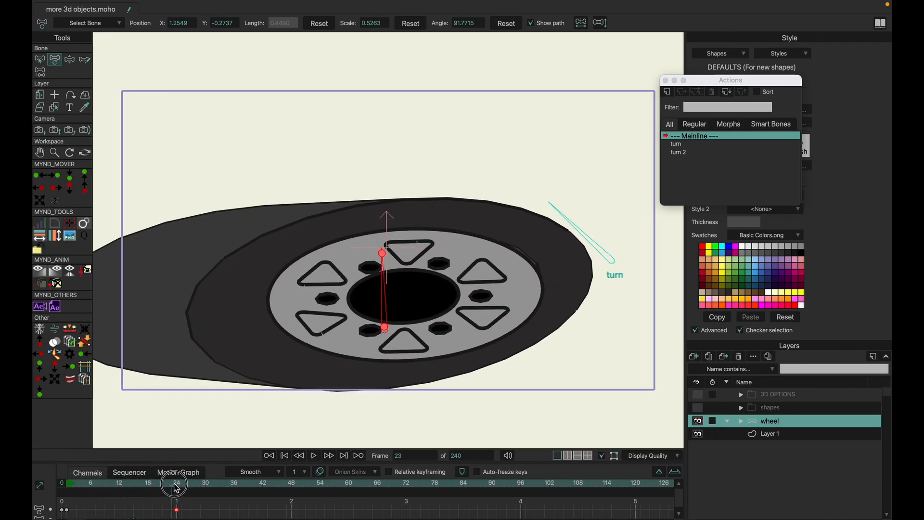
left_click_drag(380, 255, 432, 381)
Reset the rim bone's scale to 1 at frame 11 and play the animation from the start
left_click_drag(177, 478, 116, 480)
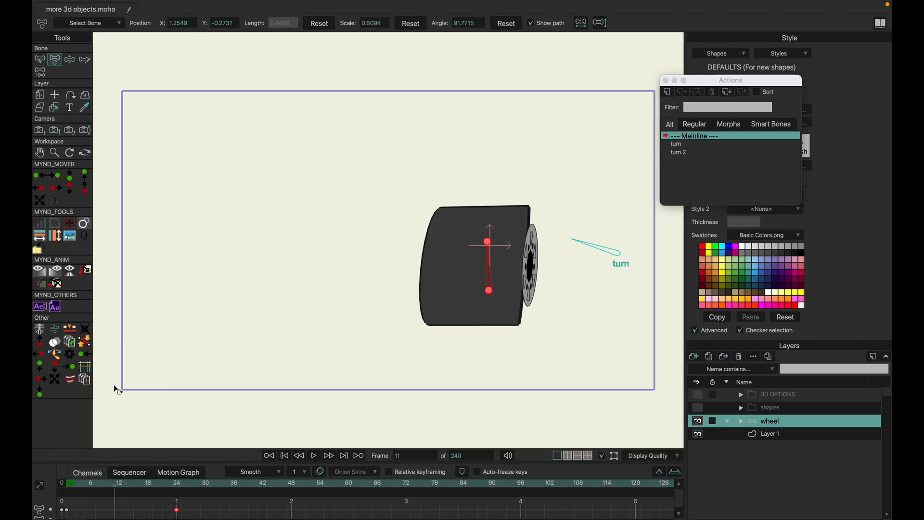
left_click(92, 24)
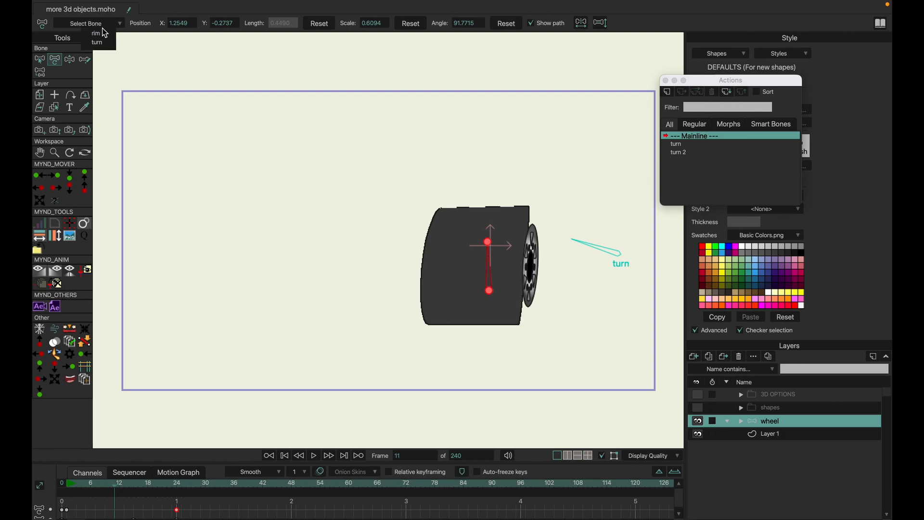
left_click(38, 60)
left_click(52, 61)
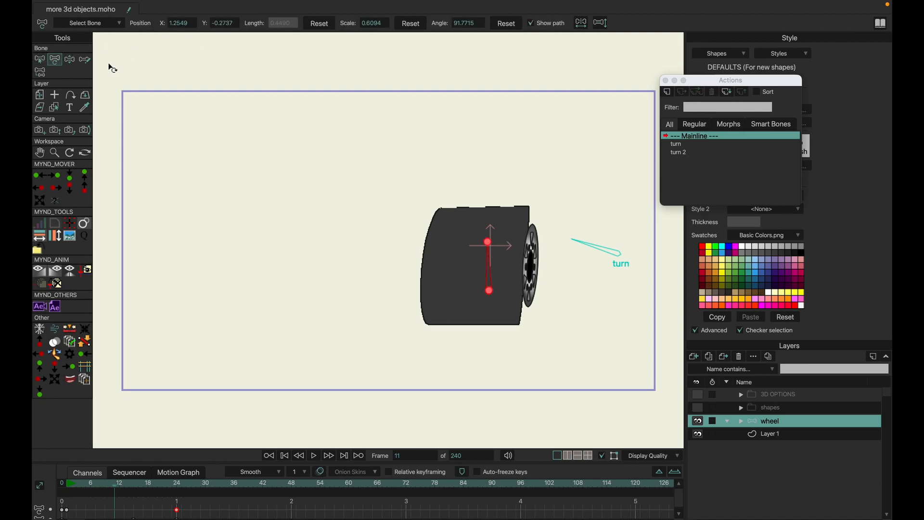
left_click(410, 24)
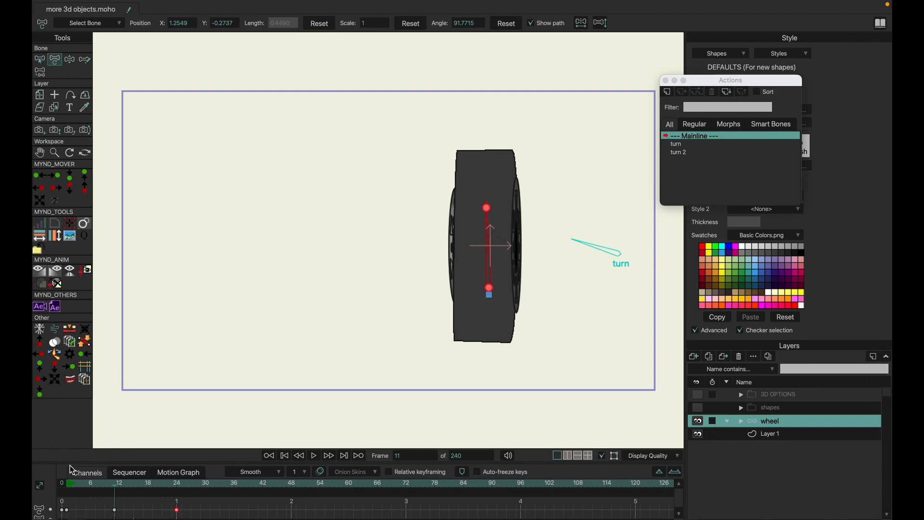
left_click_drag(113, 488, 77, 483)
left_click(314, 455)
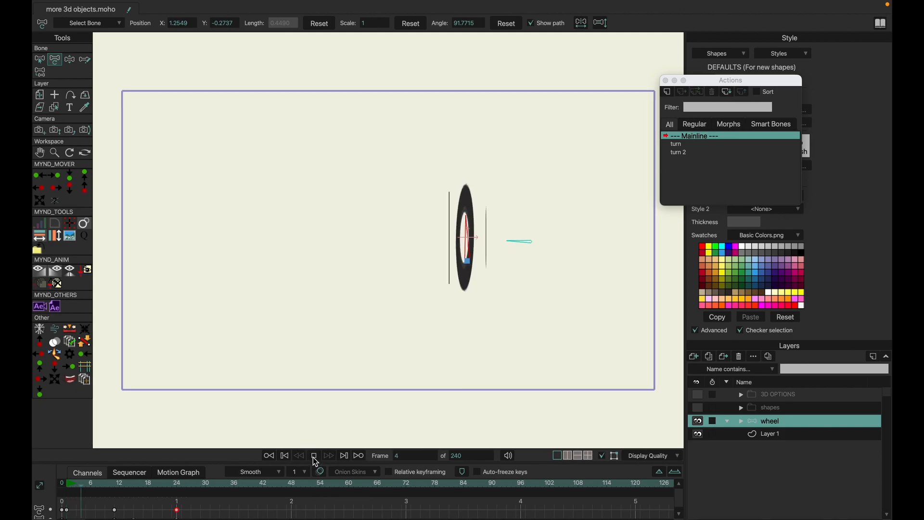
Scrub to frame 72 and set the animation's end frame to 72
left_click(209, 489)
left_click_drag(218, 487, 406, 489)
left_click(465, 456)
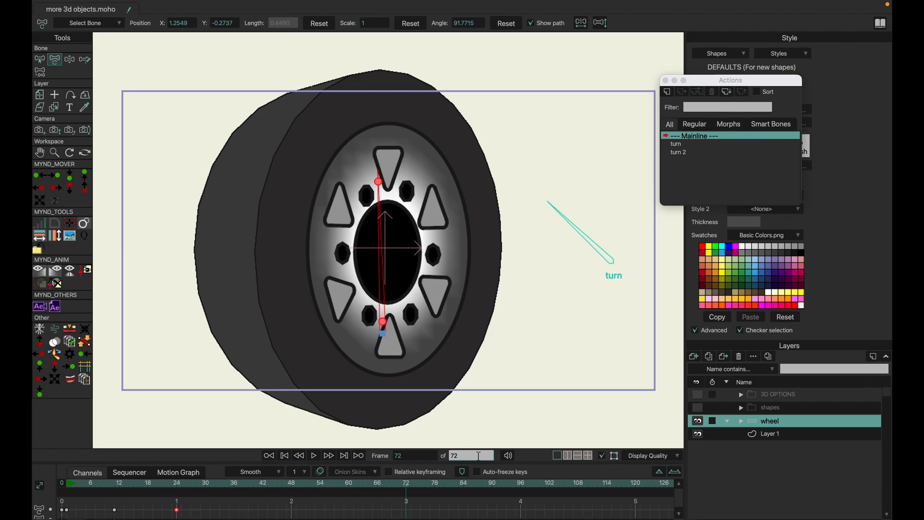
key("Return")
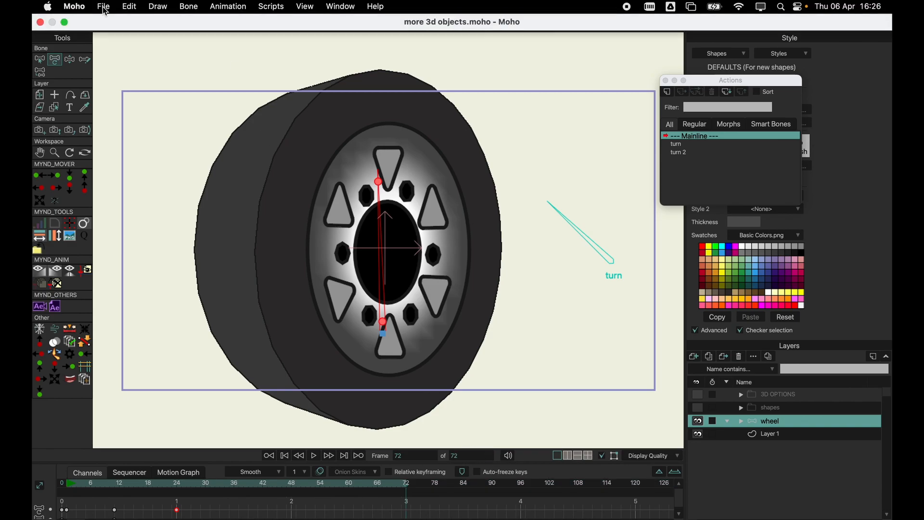
Export frames 1 to 72 as the MP4 video "more 3d objects.mp4" in the project file's folder
left_click(103, 7)
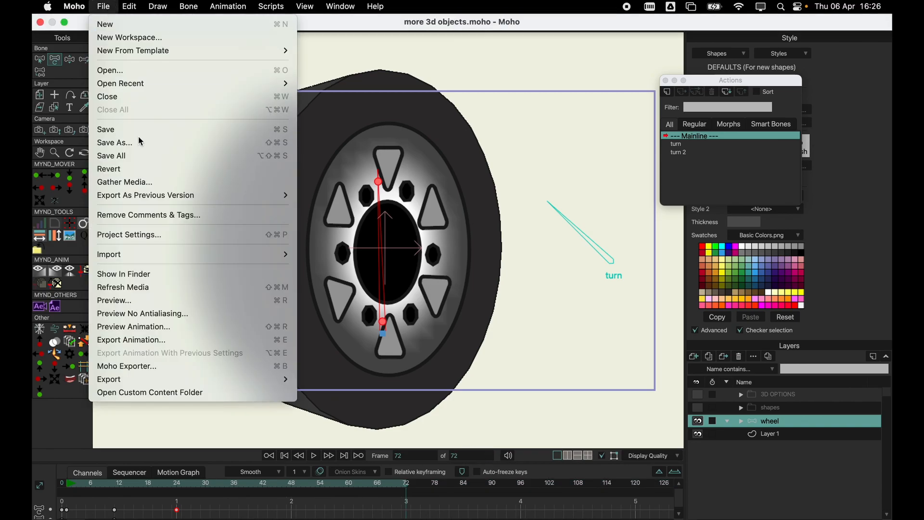
left_click(135, 340)
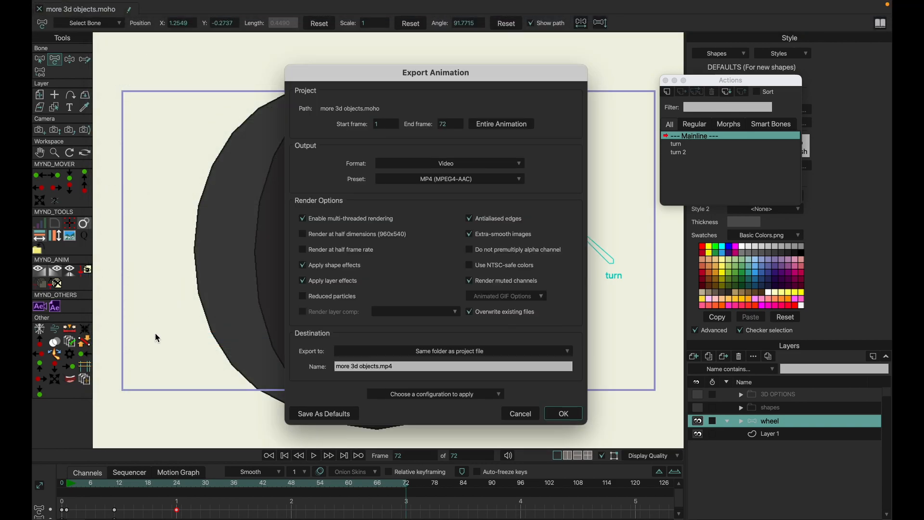
left_click(562, 415)
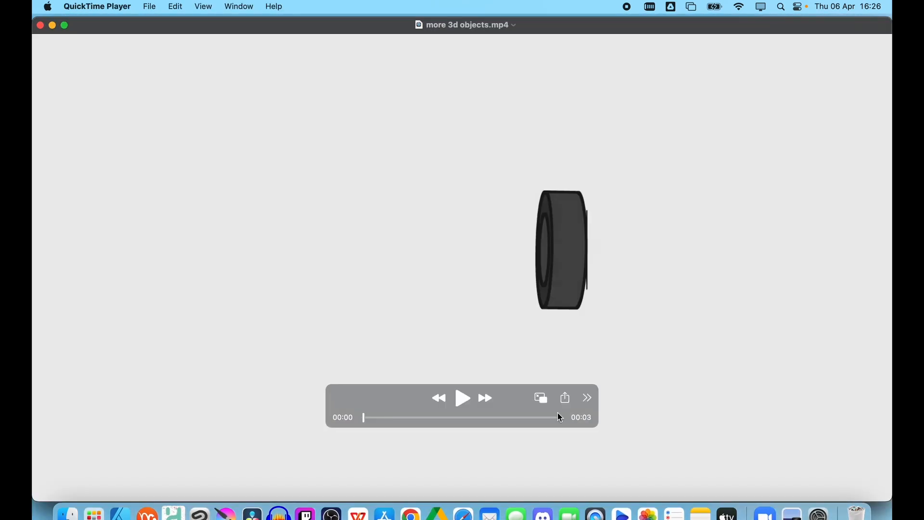
Play the exported wheel video in QuickTime Player and scrub back through its last part
left_click(462, 398)
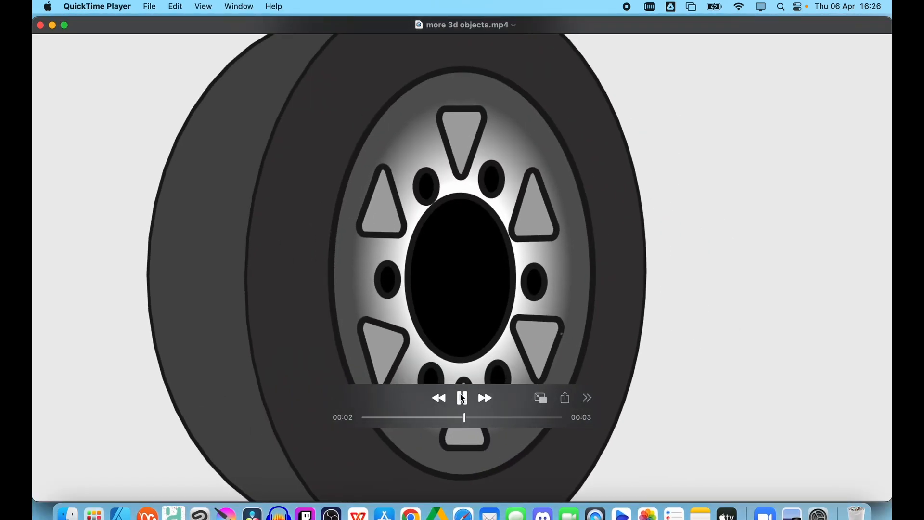
left_click(460, 401)
left_click_drag(563, 417, 517, 423)
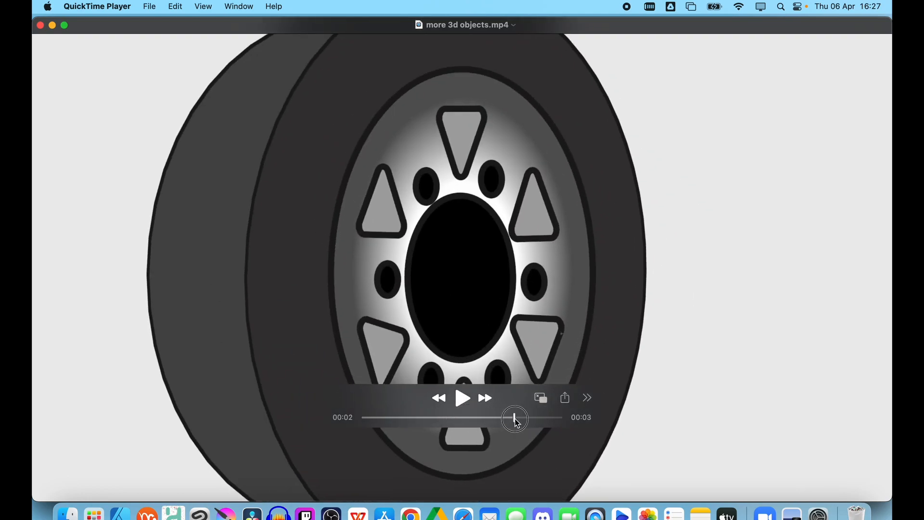